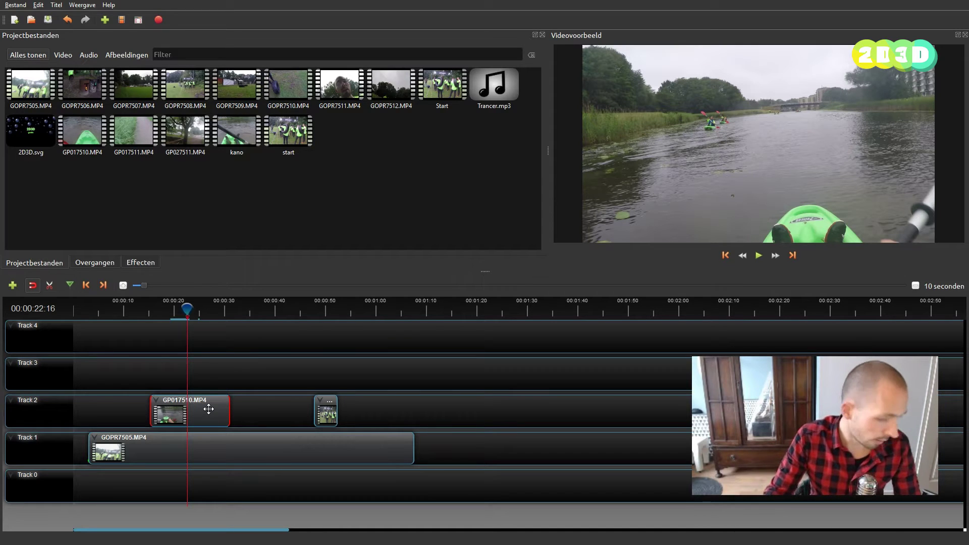
Step: Play back the GP017510.MP4 clip on Track 2 from about 17 seconds
{"action": "left_click", "coordinate": [296, 442]}
{"action": "left_click", "coordinate": [332, 409]}
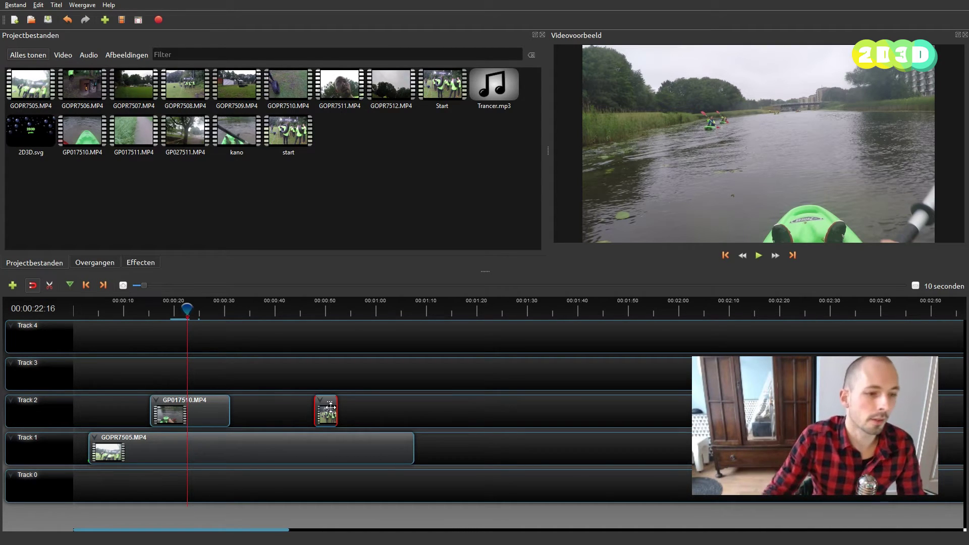
{"action": "left_click", "coordinate": [202, 412]}
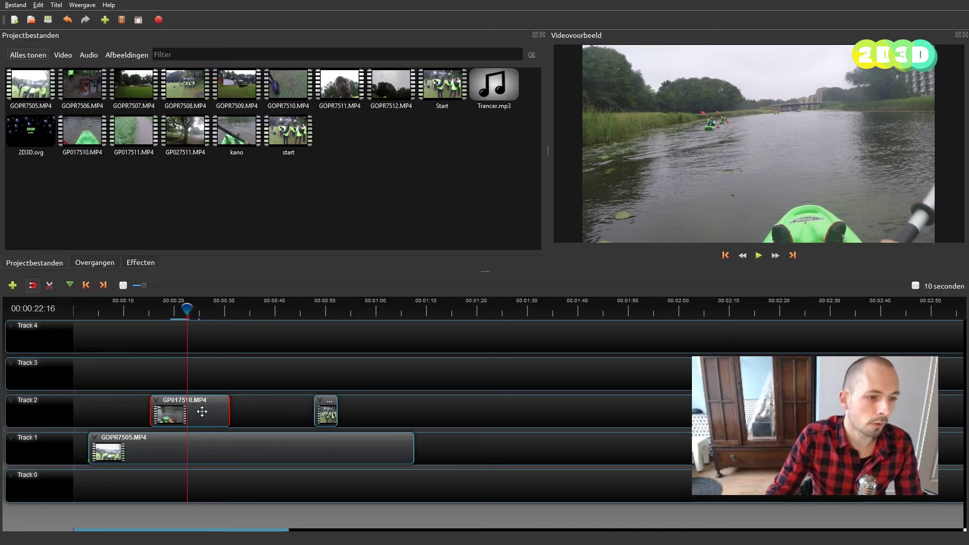
{"action": "left_click", "coordinate": [163, 313]}
{"action": "left_click", "coordinate": [759, 256]}
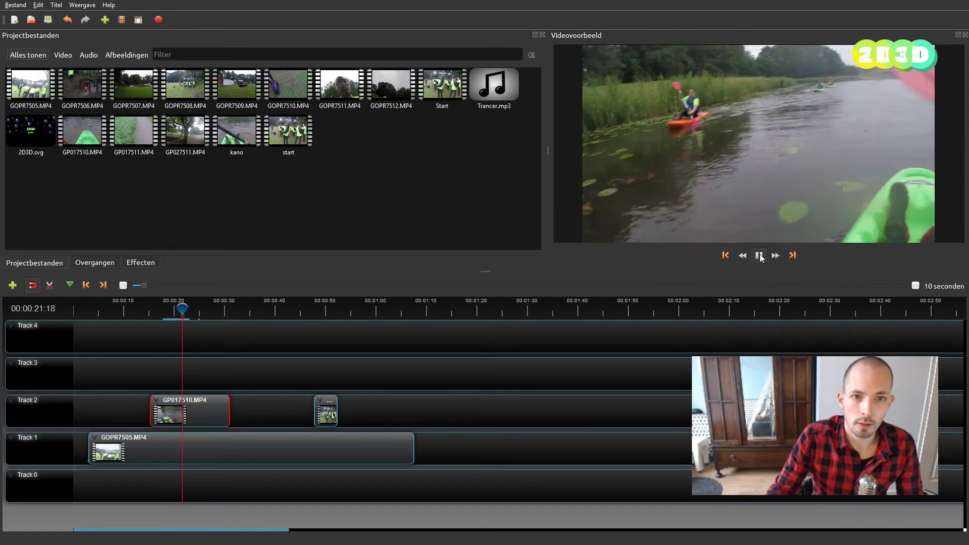
{"action": "left_click", "coordinate": [759, 255]}
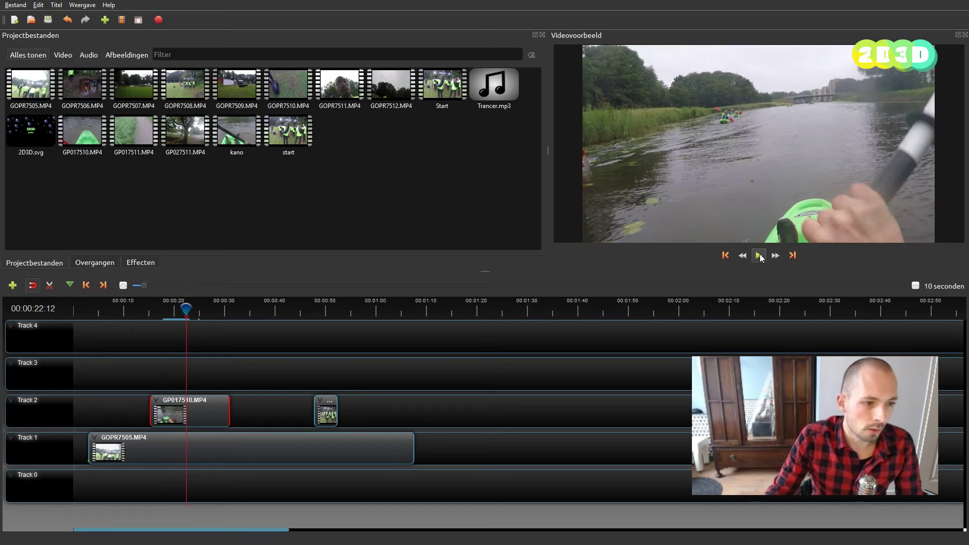
Step: Separate the audio of the GP017510.MP4 clip into a single clip with all channels and place that audio clip on Track 1
{"action": "right_click", "coordinate": [202, 410]}
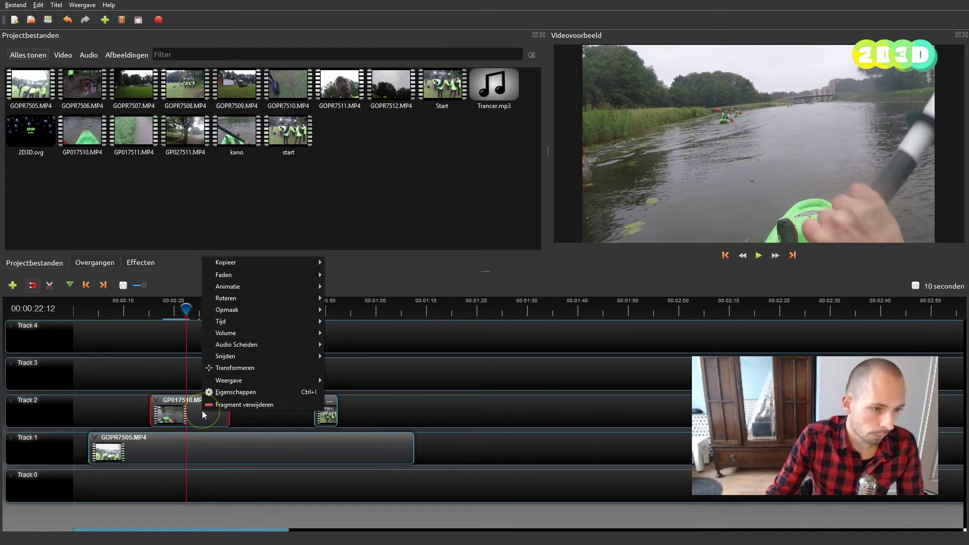
{"action": "mouse_move", "coordinate": [234, 349]}
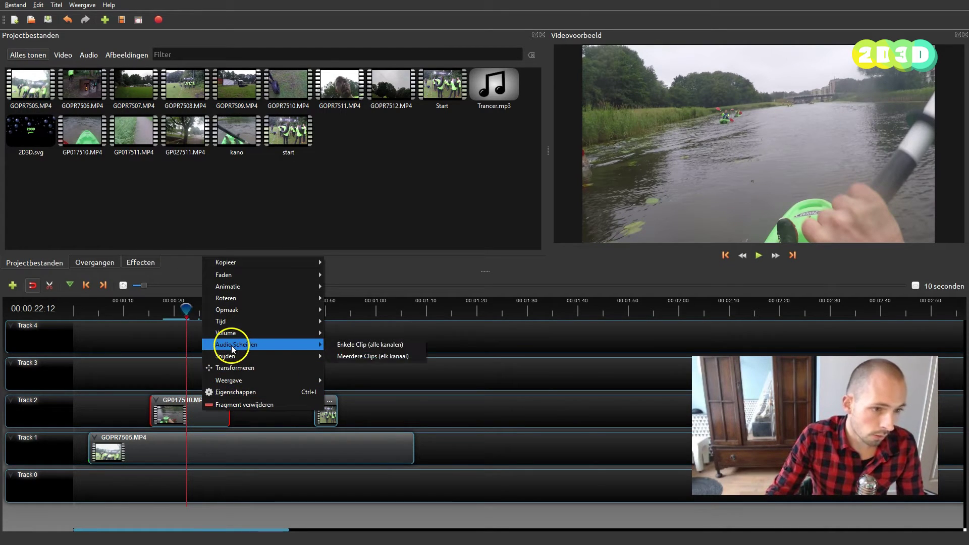
{"action": "left_click", "coordinate": [388, 345]}
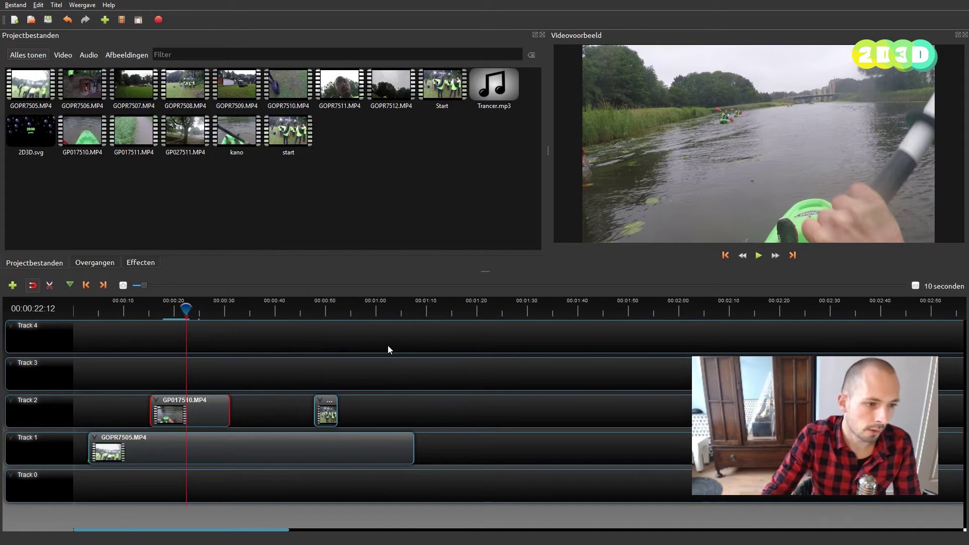
{"action": "left_click", "coordinate": [152, 415]}
{"action": "left_click", "coordinate": [204, 398]}
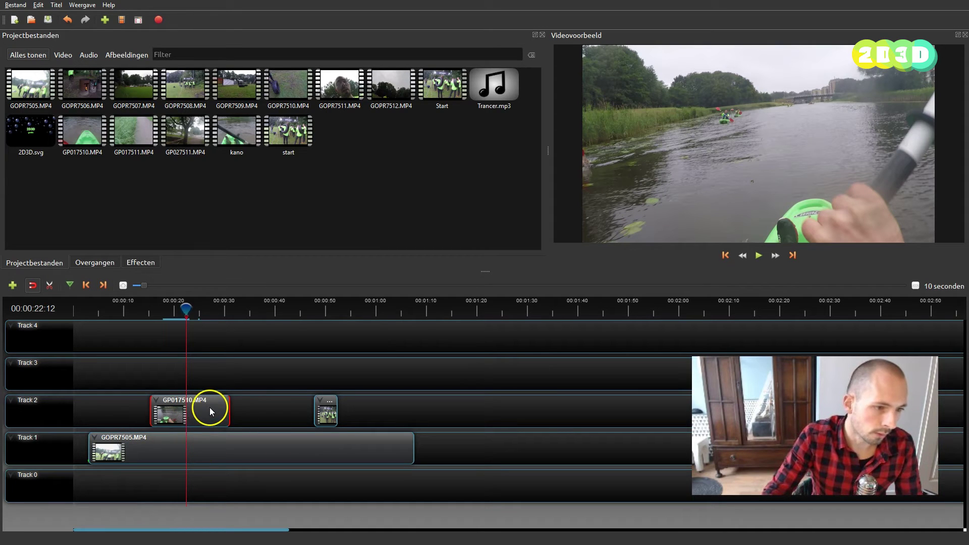
{"action": "left_click_drag", "start_coordinate": [210, 408], "coordinate": [210, 449]}
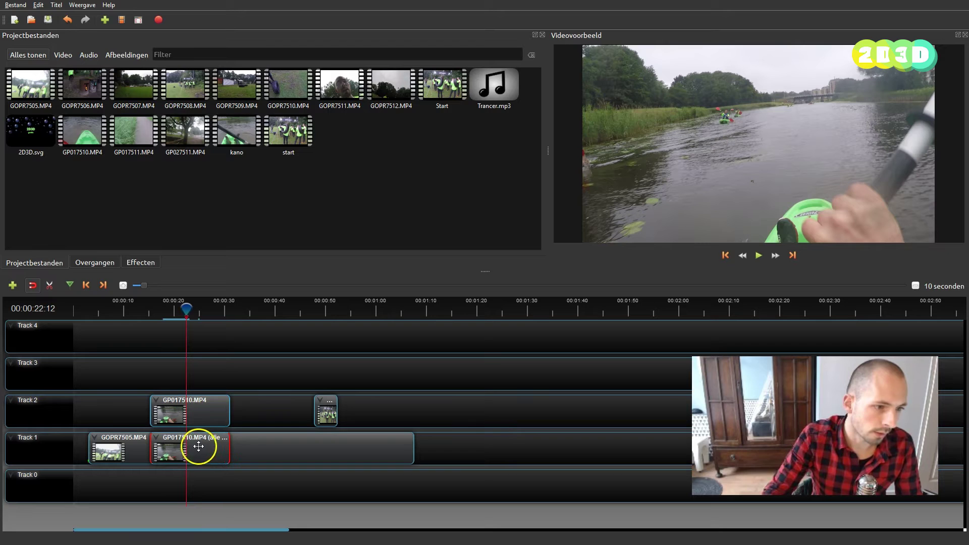
Step: Move the separated GP017510.MP4 audio clip to free space on Track 2, clear of the original video clip
{"action": "left_click", "coordinate": [200, 410]}
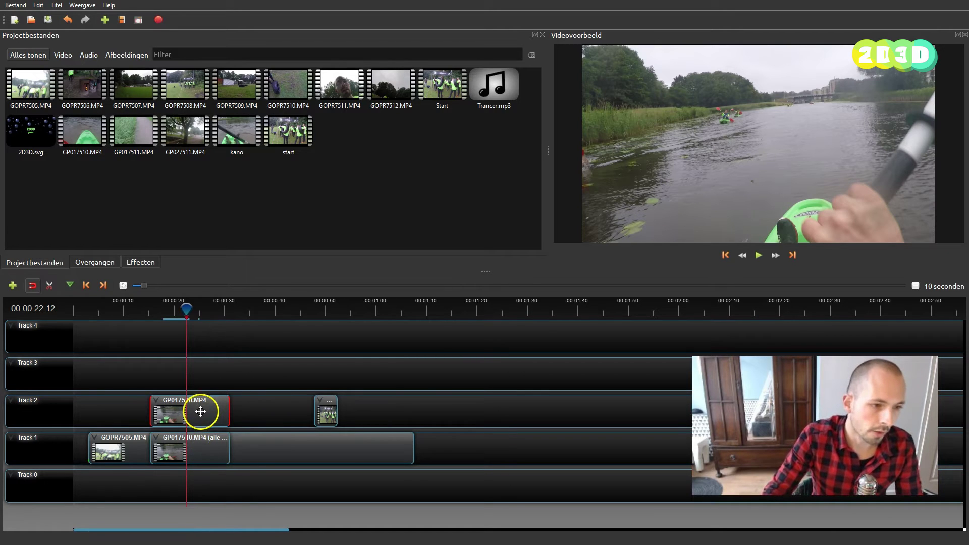
{"action": "left_click", "coordinate": [202, 448]}
{"action": "left_click_drag", "start_coordinate": [396, 428], "coordinate": [434, 410]}
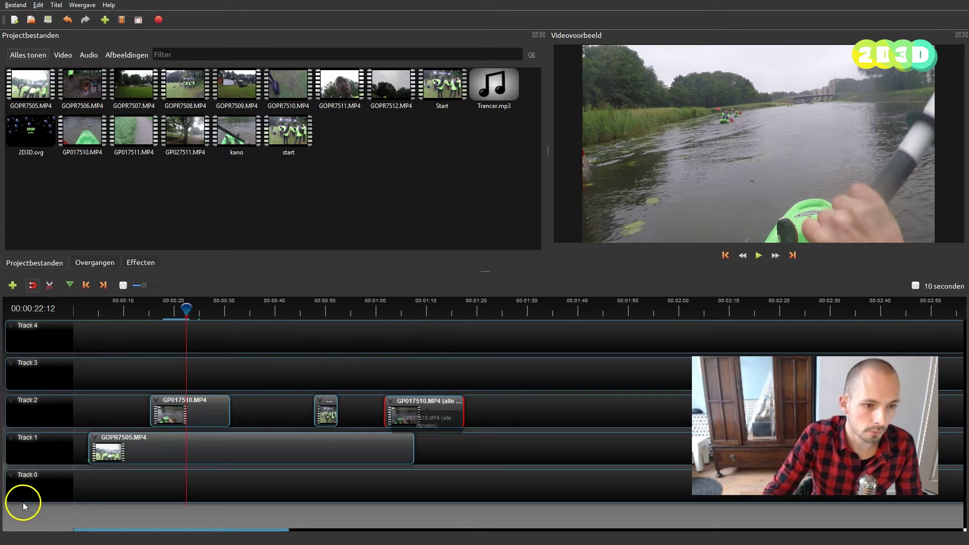
{"action": "key", "text": "ctrl+z"}
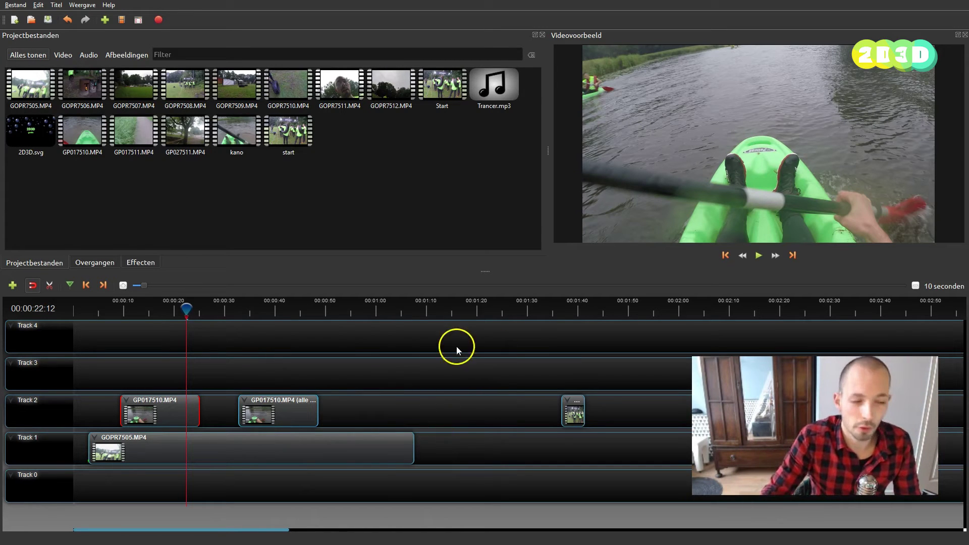
Step: Play back the original GP017510.MP4 video clip from about 17 seconds to check its sound
{"action": "left_click_drag", "start_coordinate": [152, 318], "coordinate": [163, 310]}
{"action": "left_click", "coordinate": [171, 407]}
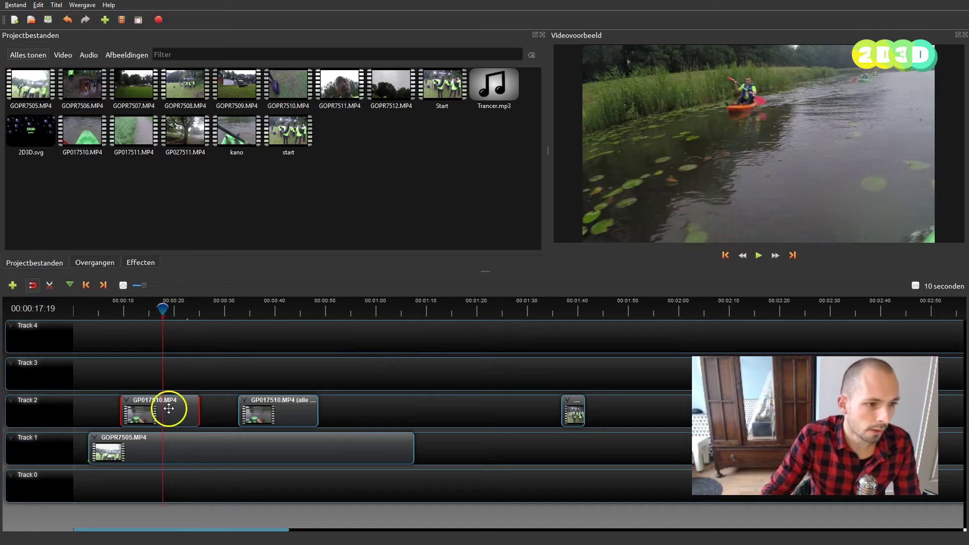
{"action": "left_click", "coordinate": [733, 315]}
{"action": "left_click", "coordinate": [759, 256]}
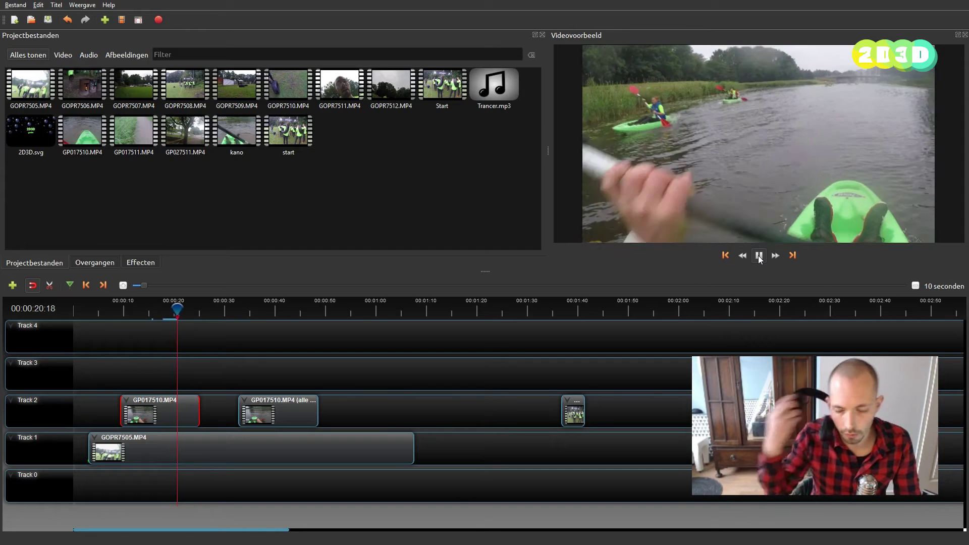
{"action": "left_click", "coordinate": [758, 256]}
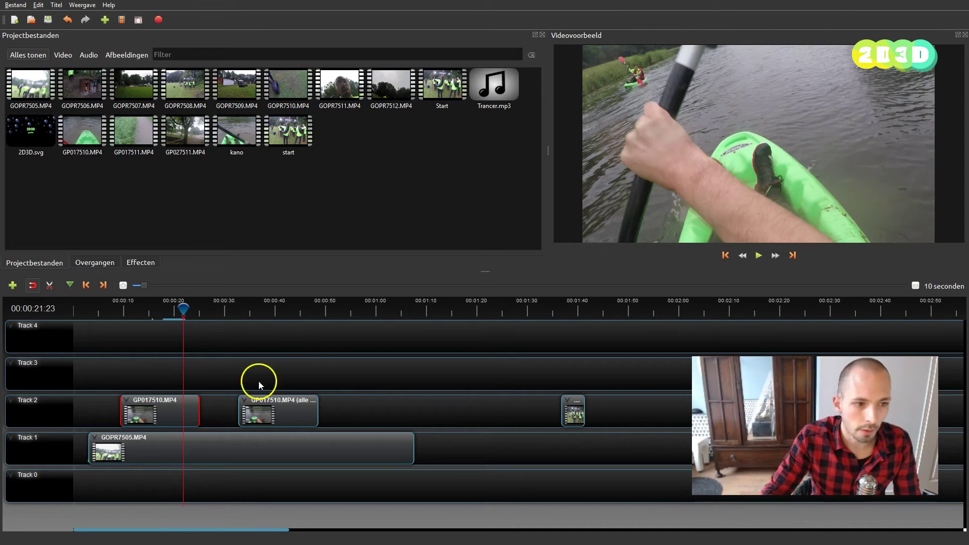
Step: Play back the separated GP017510.MP4 audio clip from about 40 seconds
{"action": "left_click", "coordinate": [276, 313]}
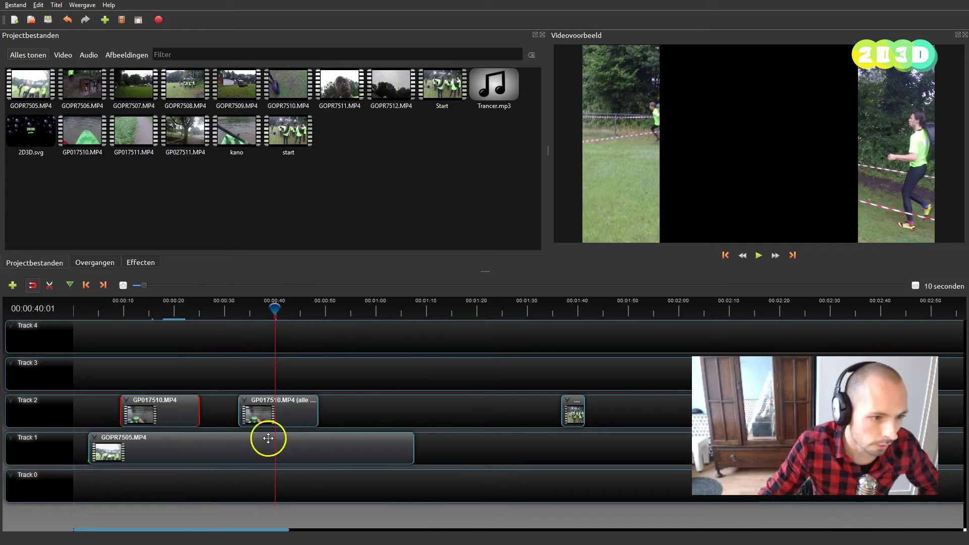
{"action": "left_click", "coordinate": [287, 411]}
{"action": "left_click", "coordinate": [757, 256]}
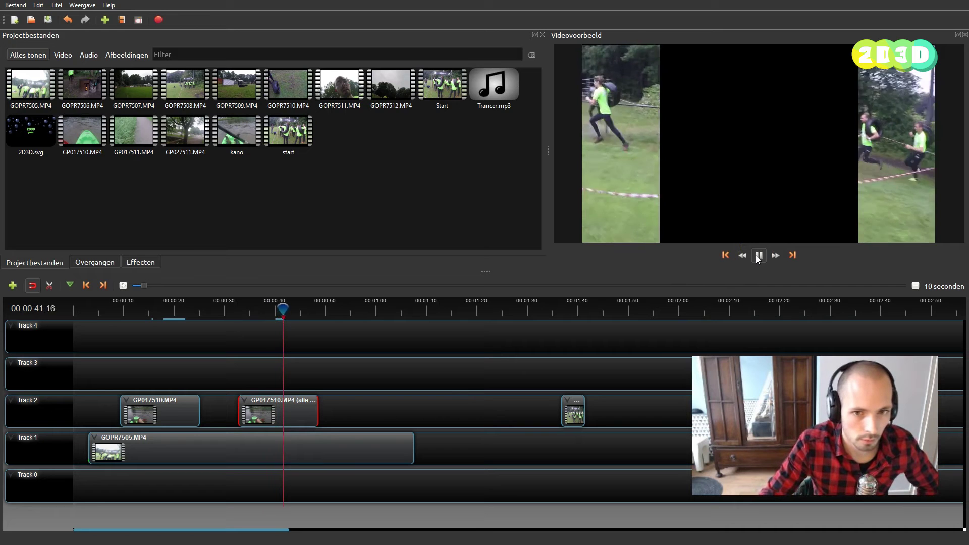
{"action": "left_click", "coordinate": [758, 257]}
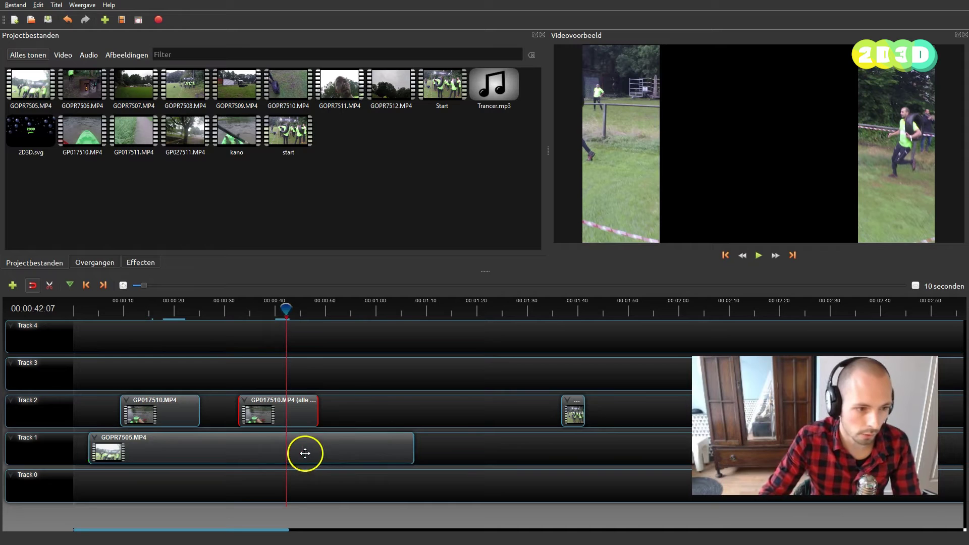
Step: Move the GOPR7505.MP4 clip on Track 1 to about 1:03 and replay the separated audio clip on its own
{"action": "left_click_drag", "start_coordinate": [210, 449], "coordinate": [497, 447]}
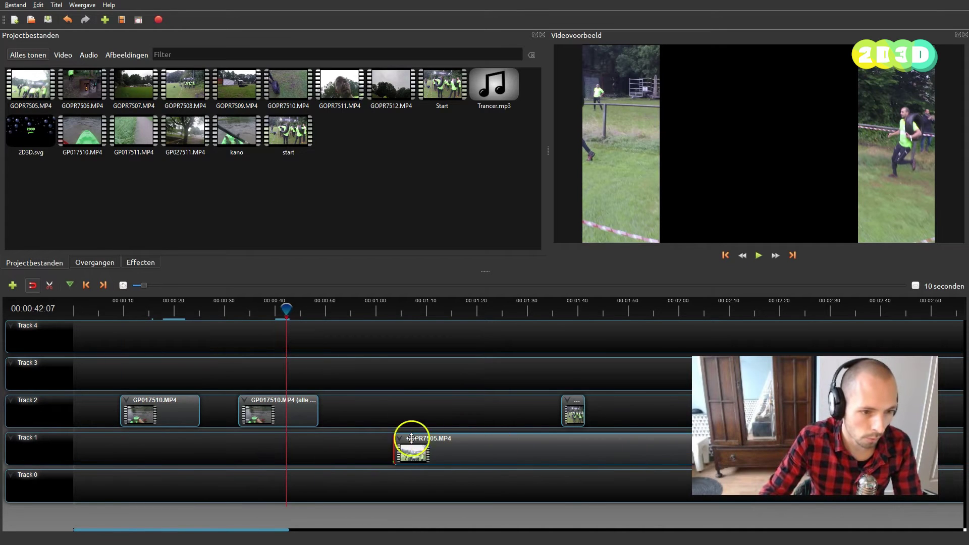
{"action": "left_click_drag", "start_coordinate": [286, 311], "coordinate": [276, 310]}
{"action": "left_click", "coordinate": [296, 400]}
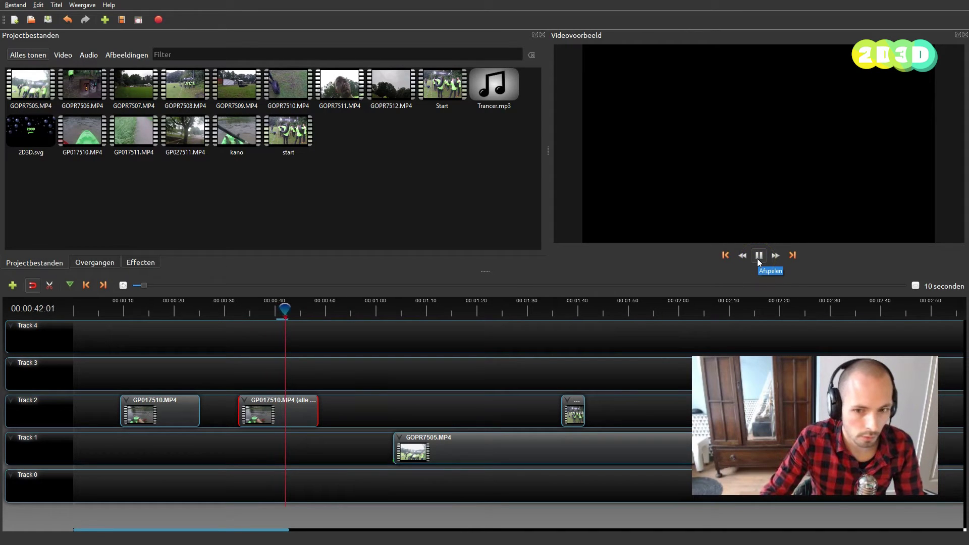
{"action": "left_click", "coordinate": [758, 258]}
Step: Move the GP017510.MP4 video clip to Track 3, directly above its separated audio clip
{"action": "left_click", "coordinate": [167, 417]}
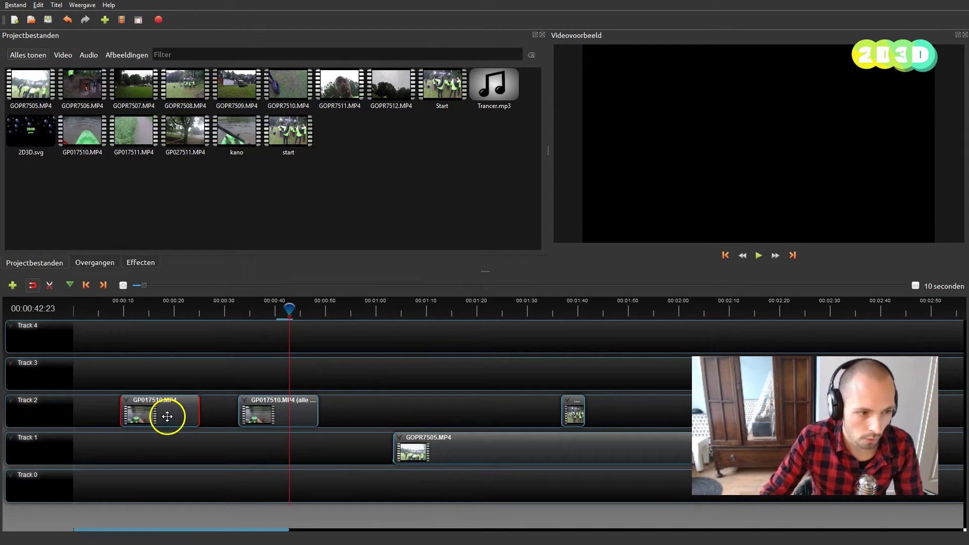
{"action": "left_click", "coordinate": [156, 309]}
{"action": "left_click", "coordinate": [306, 421]}
{"action": "left_click", "coordinate": [278, 309]}
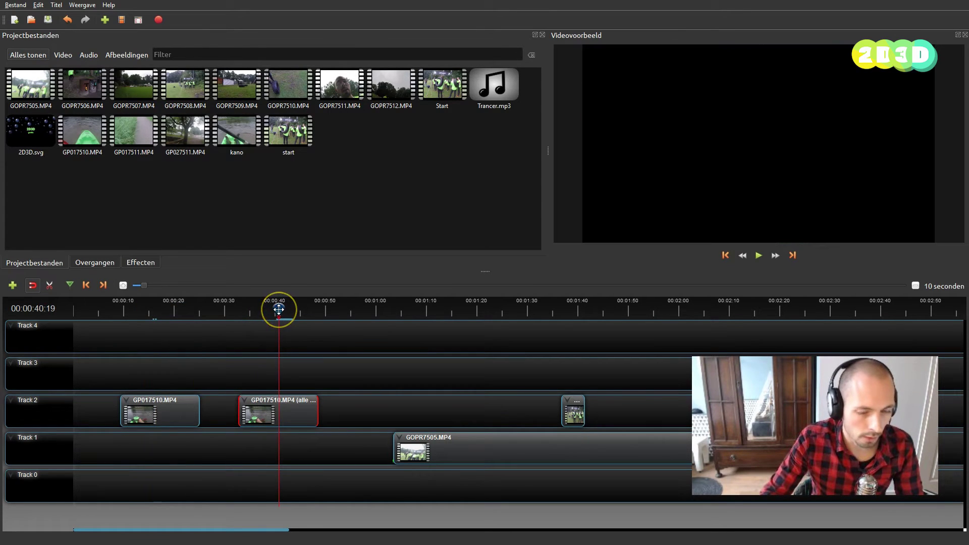
{"action": "left_click_drag", "start_coordinate": [175, 416], "coordinate": [292, 372]}
Step: Extend the separated audio clip to end at about 1:00 and shift the Track 3 video clip to start at about 17 seconds
{"action": "left_click", "coordinate": [305, 420]}
{"action": "left_click_drag", "start_coordinate": [322, 417], "coordinate": [376, 410]}
{"action": "left_click", "coordinate": [355, 312]}
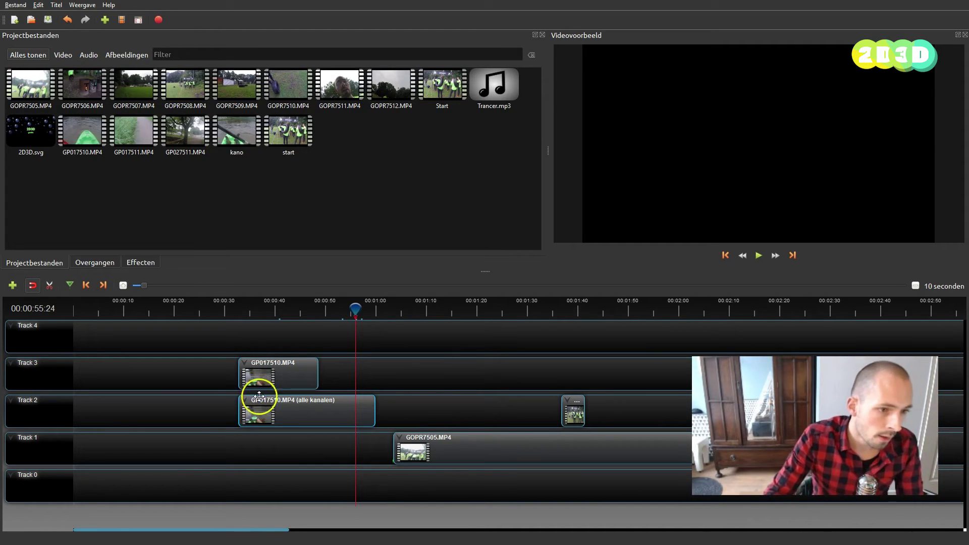
{"action": "left_click_drag", "start_coordinate": [293, 379], "coordinate": [212, 373]}
Step: Examine the volume options for the start, the end and the whole of the separated audio clip
{"action": "left_click", "coordinate": [310, 411]}
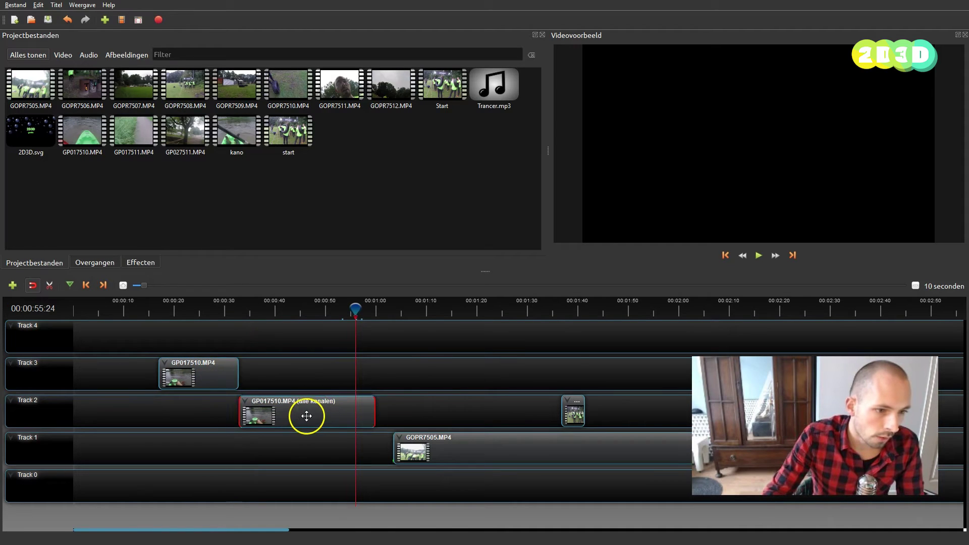
{"action": "right_click", "coordinate": [304, 416]}
{"action": "mouse_move", "coordinate": [350, 341]}
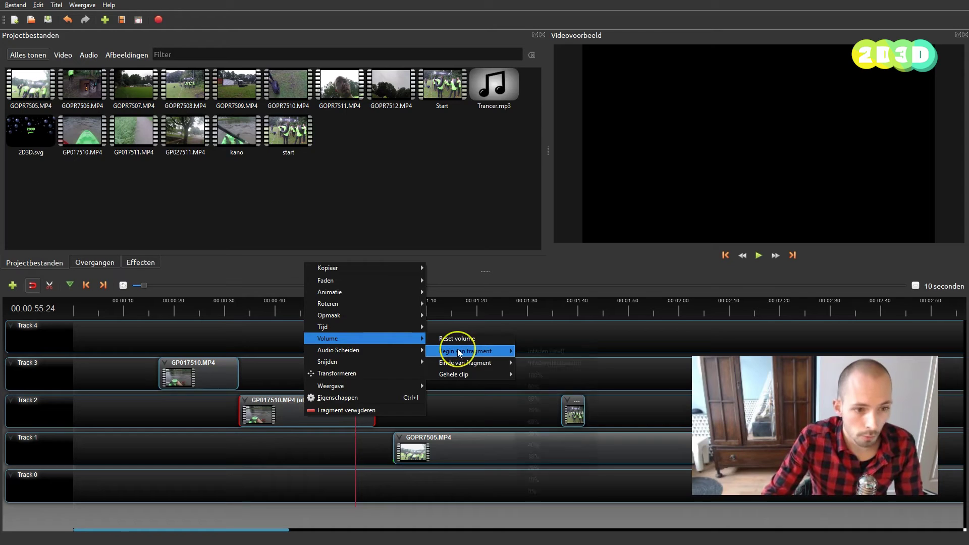
{"action": "mouse_move", "coordinate": [464, 352]}
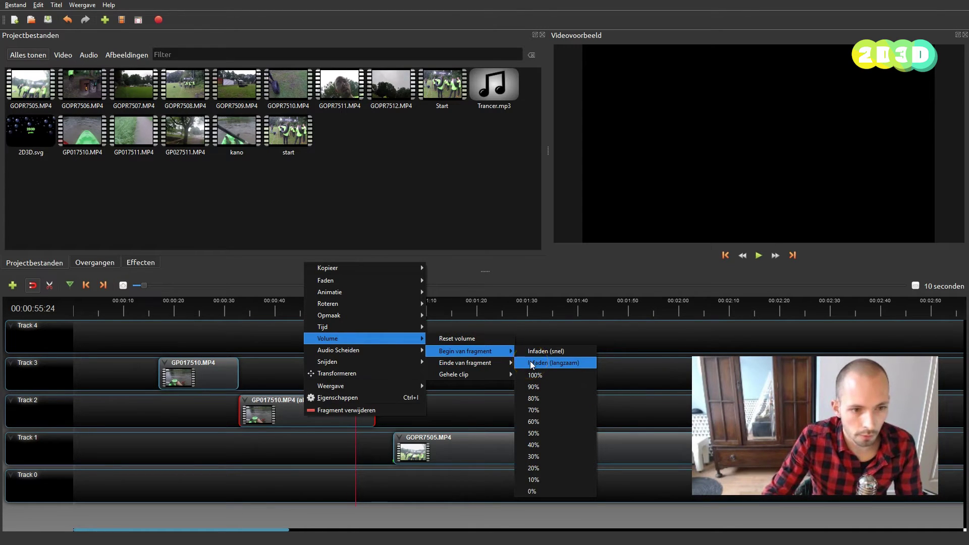
{"action": "mouse_move", "coordinate": [495, 363]}
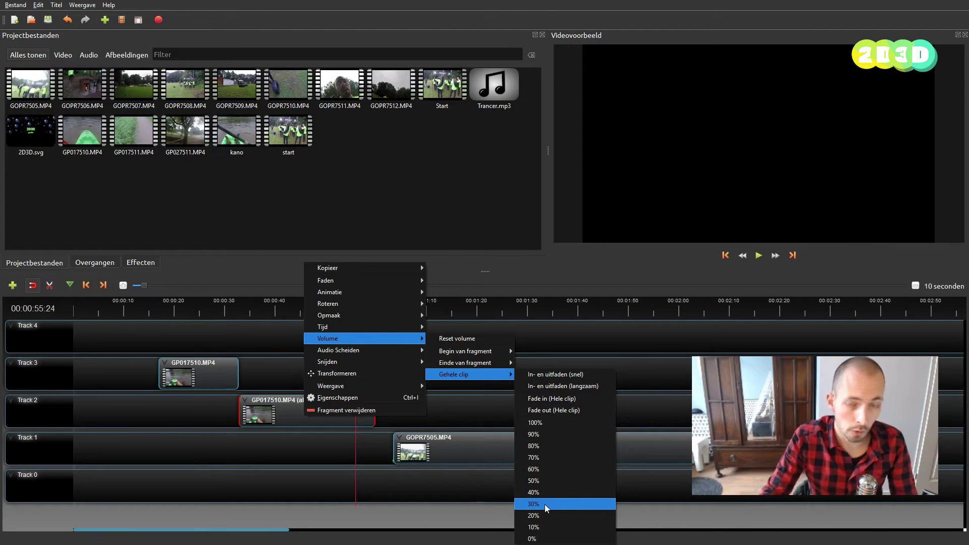
{"action": "left_click", "coordinate": [687, 376]}
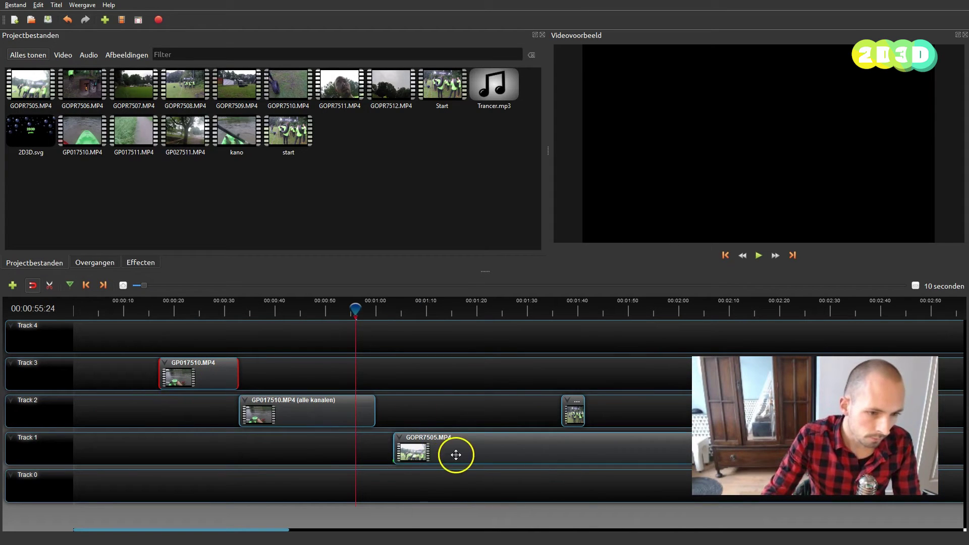
Step: Move GOPR7505.MP4 back to about 4 seconds on Track 1 and clear both GP017510.MP4 clips from Tracks 2 and 3
{"action": "left_click_drag", "start_coordinate": [455, 452], "coordinate": [155, 448]}
{"action": "left_click_drag", "start_coordinate": [226, 378], "coordinate": [470, 380]}
{"action": "left_click", "coordinate": [312, 416]}
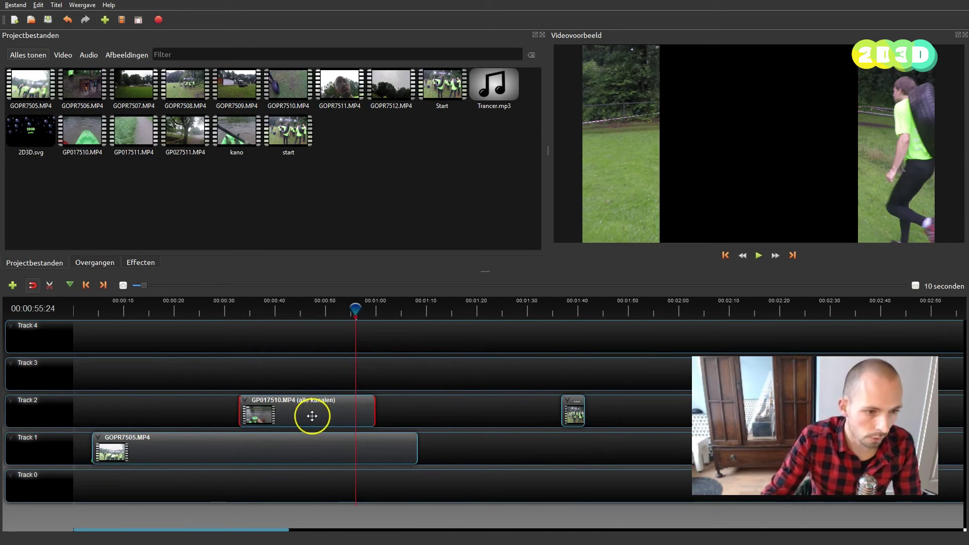
{"action": "key", "text": "Delete"}
Step: Open the properties of the GOPR7505.MP4 clip on Track 1
{"action": "left_click", "coordinate": [259, 454]}
{"action": "left_click", "coordinate": [208, 443]}
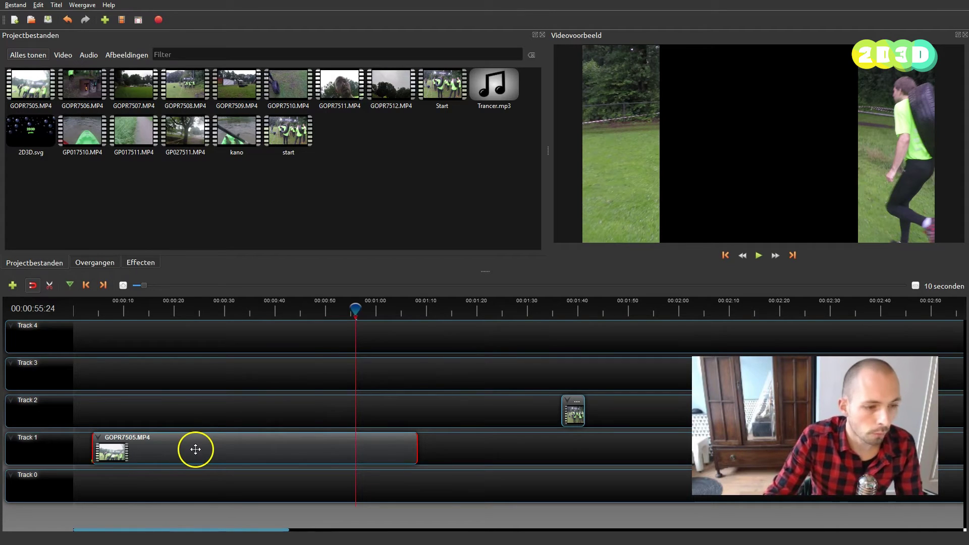
{"action": "right_click", "coordinate": [196, 449]}
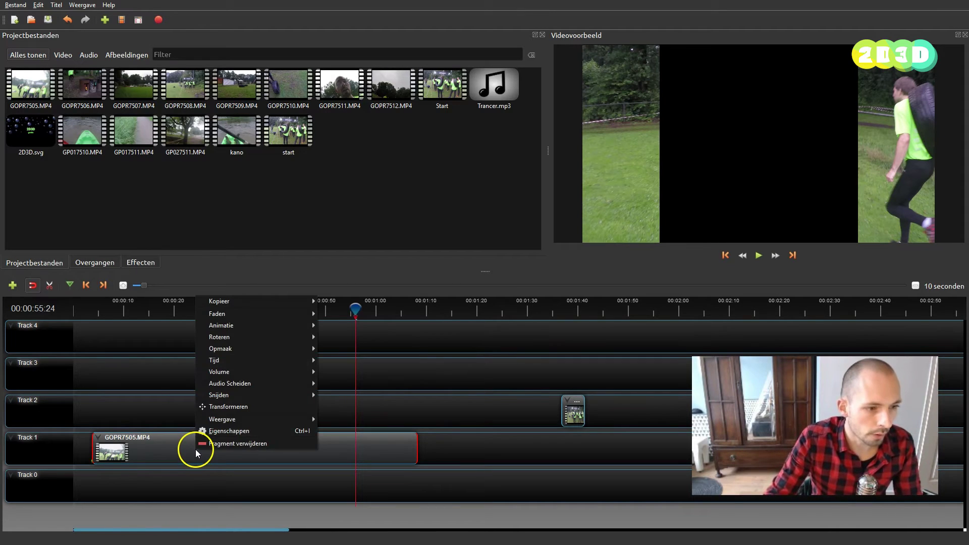
{"action": "left_click", "coordinate": [236, 431]}
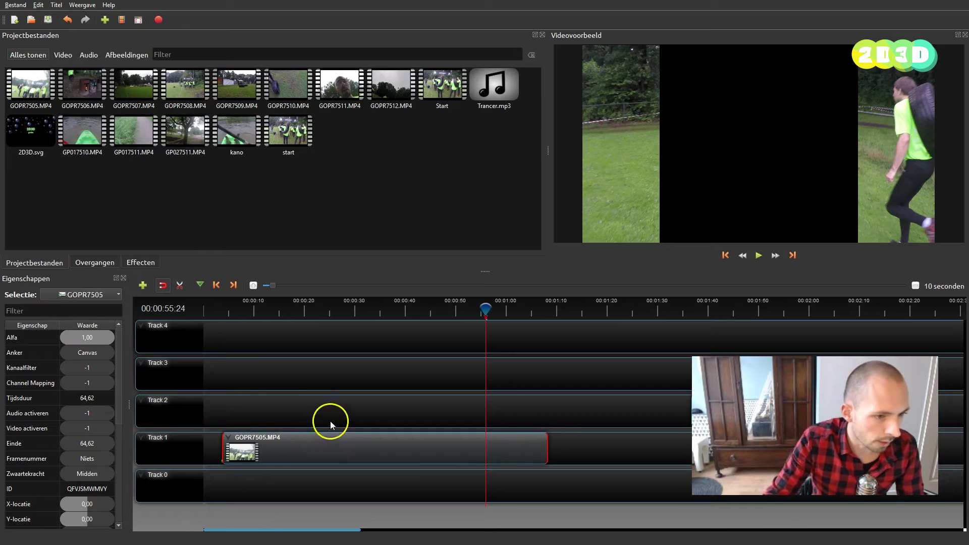
Step: Compare the properties of the short clip on Track 2 with those of the GOPR7505.MP4 clip
{"action": "left_click", "coordinate": [327, 403]}
{"action": "left_click", "coordinate": [342, 444]}
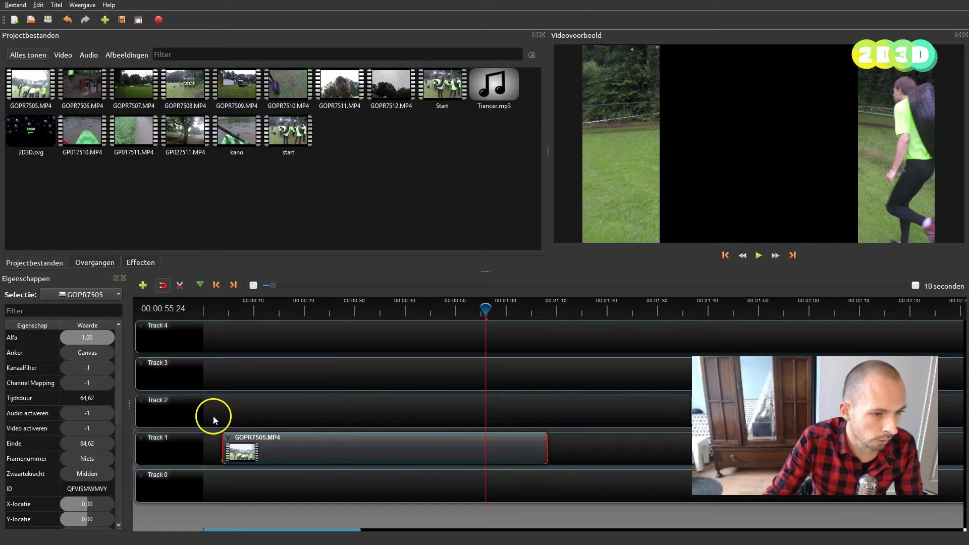
{"action": "left_click", "coordinate": [686, 415]}
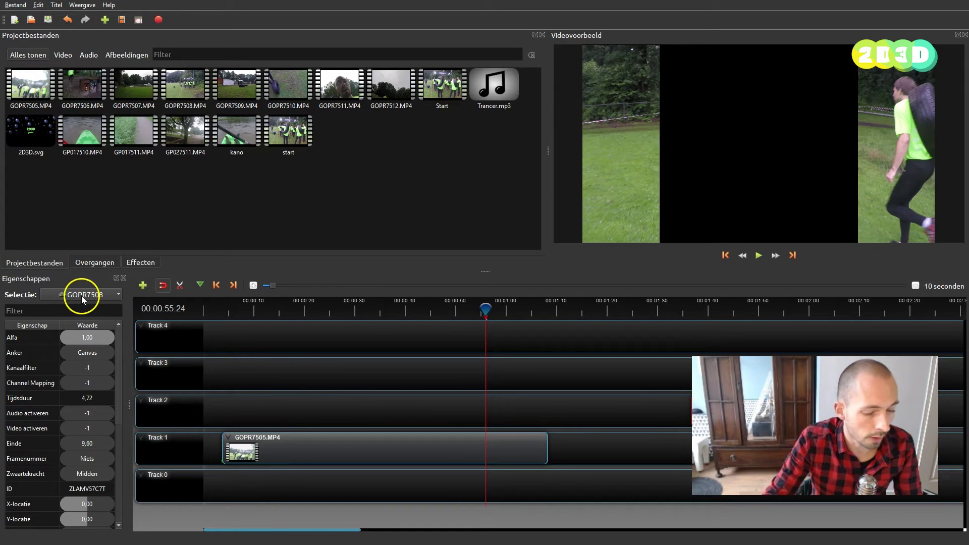
{"action": "left_click", "coordinate": [295, 453]}
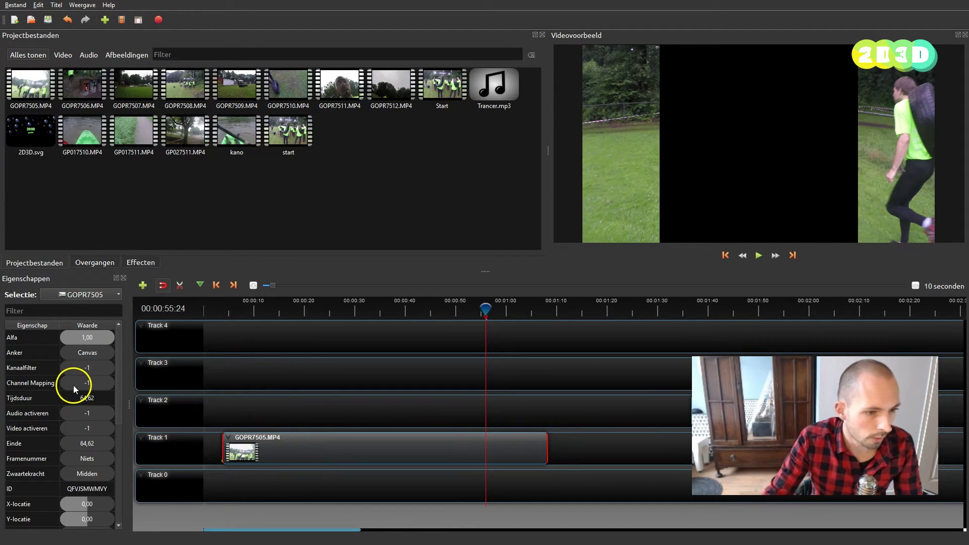
Step: At about 24 seconds, lower the Alfa of GOPR7505.MP4 to 0 and raise it back to 1,00
{"action": "left_click", "coordinate": [326, 311]}
{"action": "left_click_drag", "start_coordinate": [101, 340], "coordinate": [50, 340]}
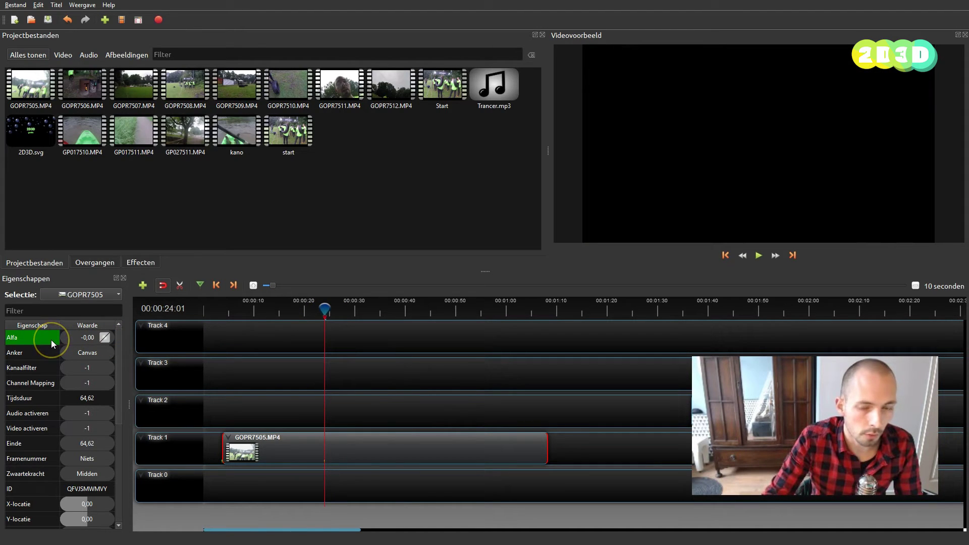
{"action": "left_click_drag", "start_coordinate": [67, 338], "coordinate": [132, 334]}
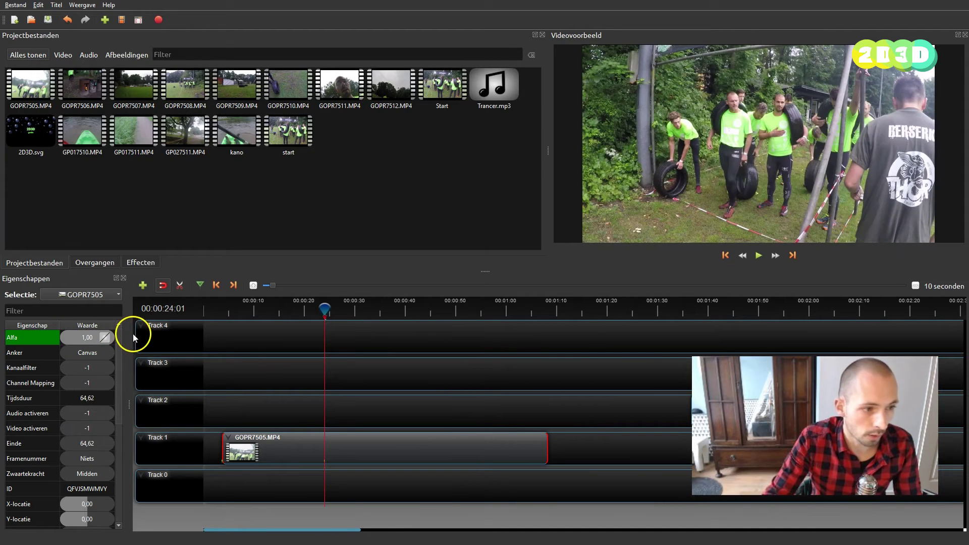
Step: Scrub the timeline between about 7 and 34 seconds to check how GOPR7505.MP4 looks in the preview
{"action": "left_click", "coordinate": [276, 309]}
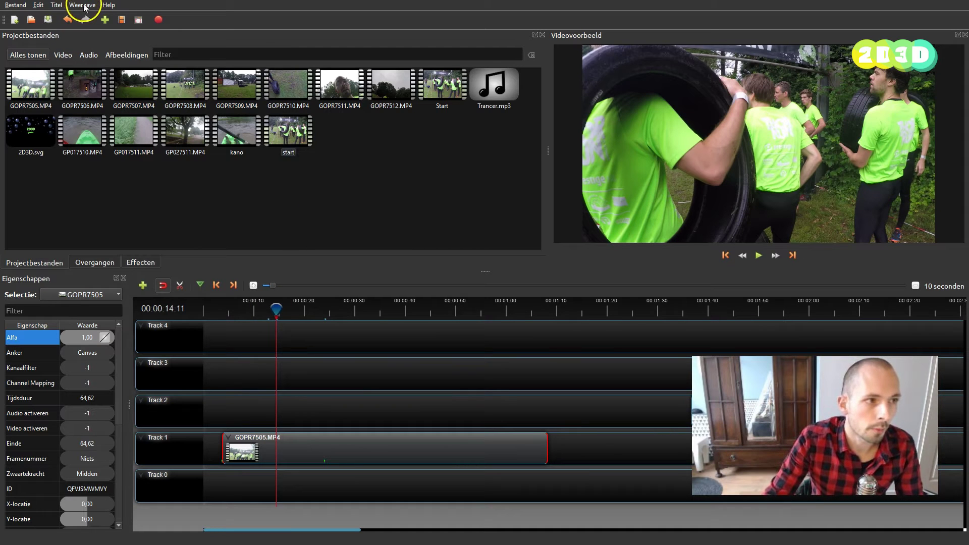
{"action": "left_click", "coordinate": [57, 6]}
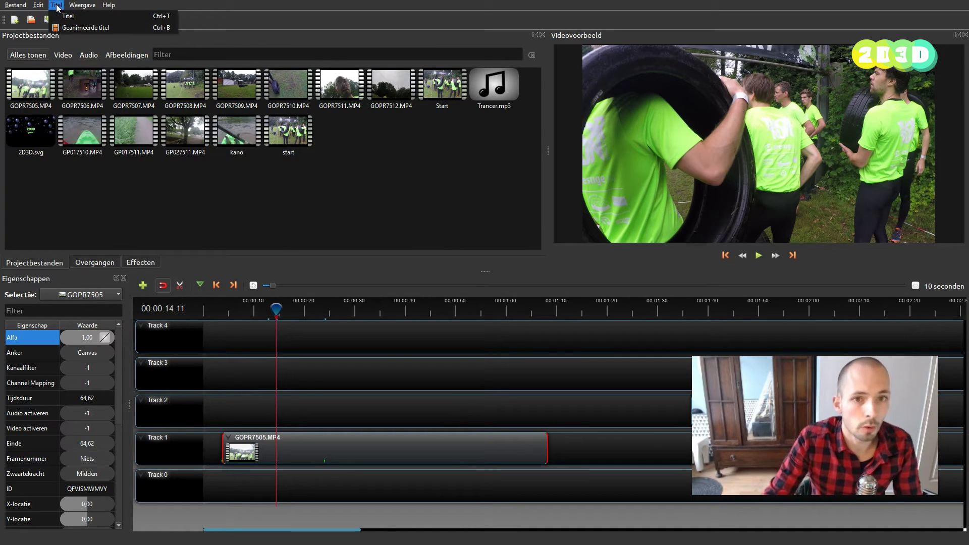
{"action": "left_click", "coordinate": [240, 316]}
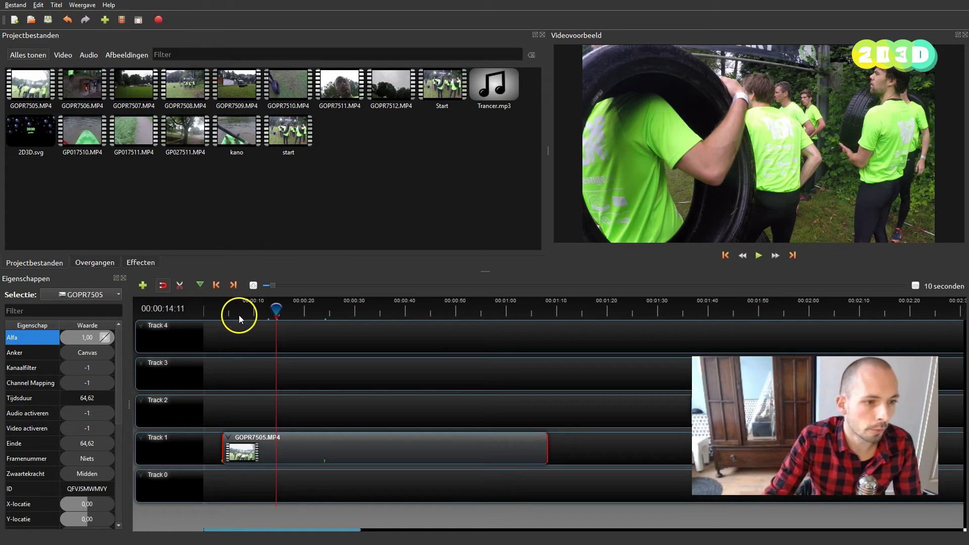
{"action": "left_click", "coordinate": [271, 309]}
{"action": "left_click_drag", "start_coordinate": [270, 308], "coordinate": [247, 308]}
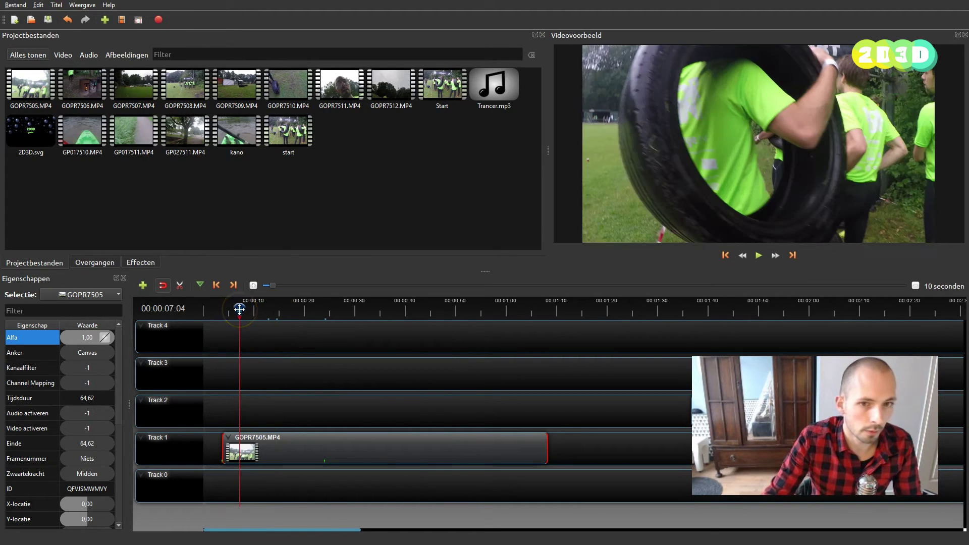
{"action": "left_click", "coordinate": [378, 311]}
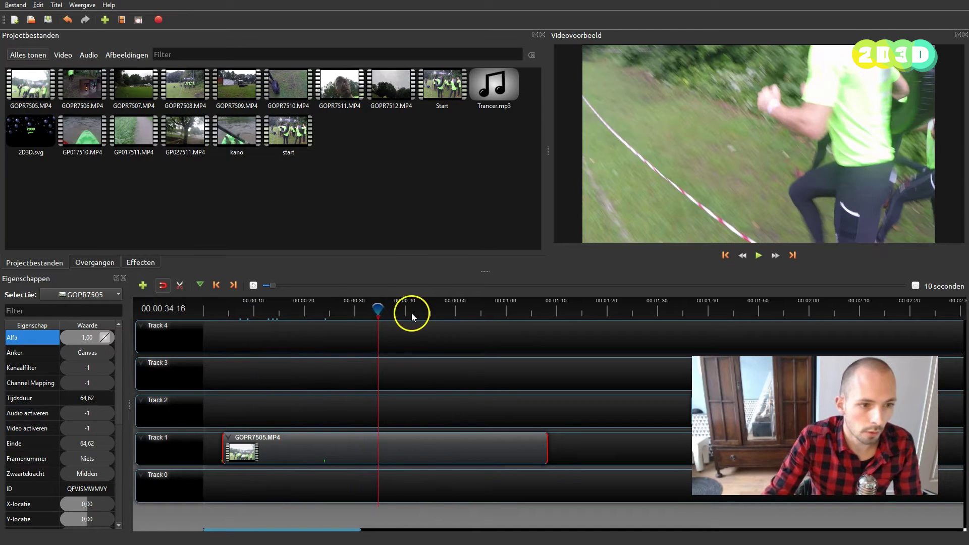
Step: Try to create an animated title from the Schittering template
{"action": "left_click", "coordinate": [57, 6]}
{"action": "left_click", "coordinate": [79, 17]}
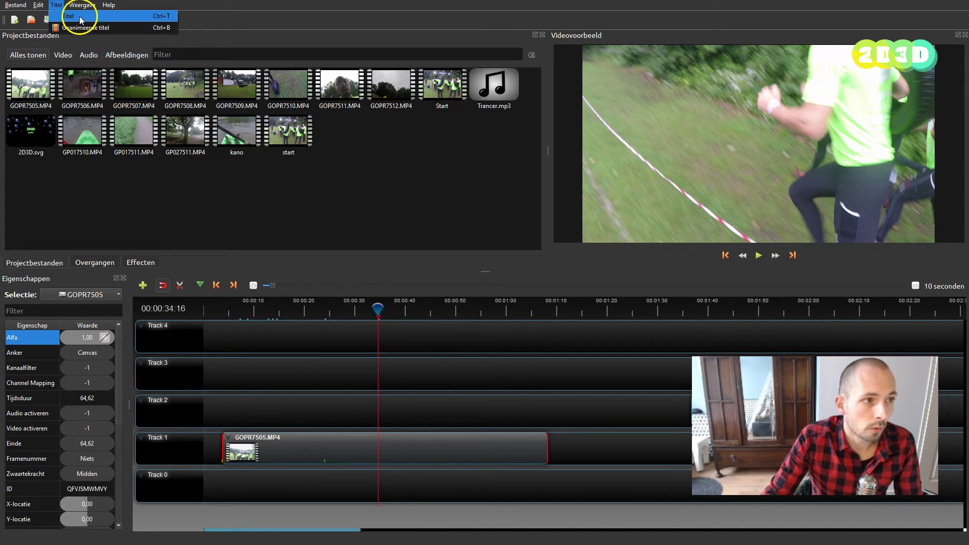
{"action": "left_click", "coordinate": [81, 27]}
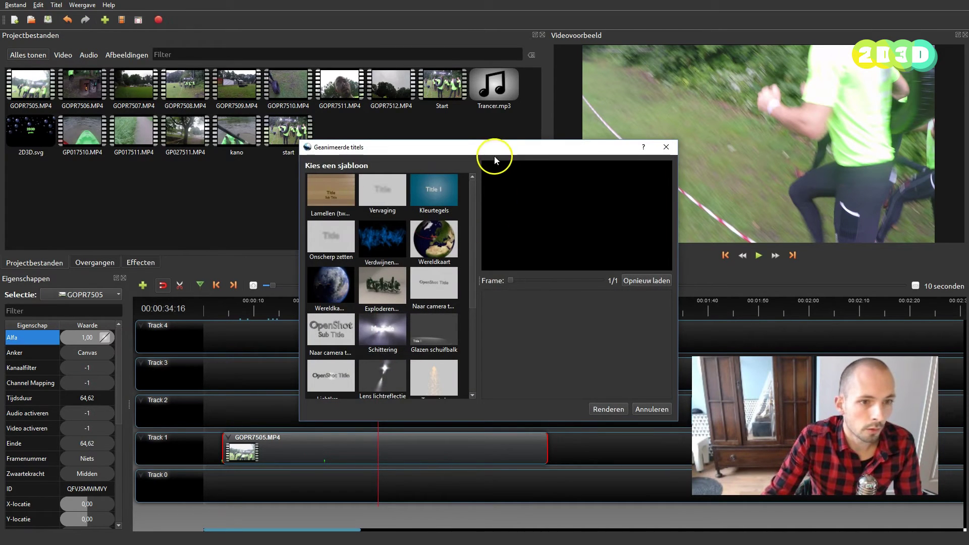
{"action": "scroll", "coordinate": [471, 194], "scroll_direction": "down", "scroll_amount": 2}
{"action": "left_click", "coordinate": [384, 264]}
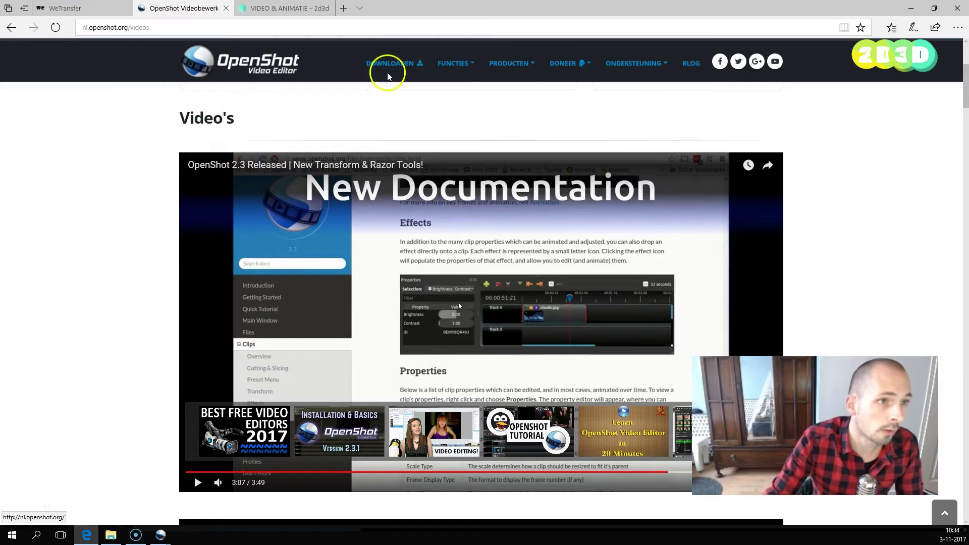
Step: Switch to the web browser and open the Blender page under 3D Animatie & Print on the 2d3dindeschool.nl site
{"action": "left_click", "coordinate": [283, 10]}
{"action": "left_click", "coordinate": [42, 79]}
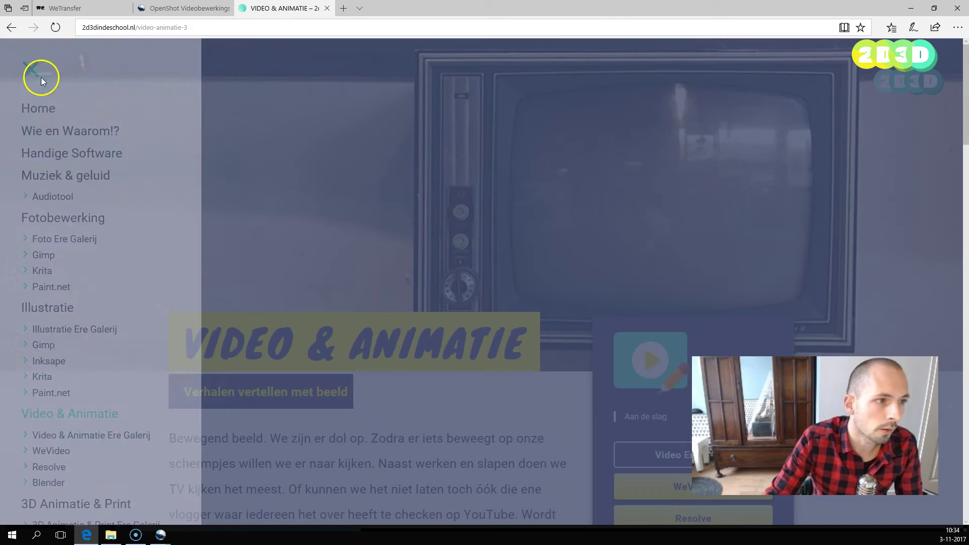
{"action": "scroll", "coordinate": [124, 213], "scroll_direction": "down", "scroll_amount": 4}
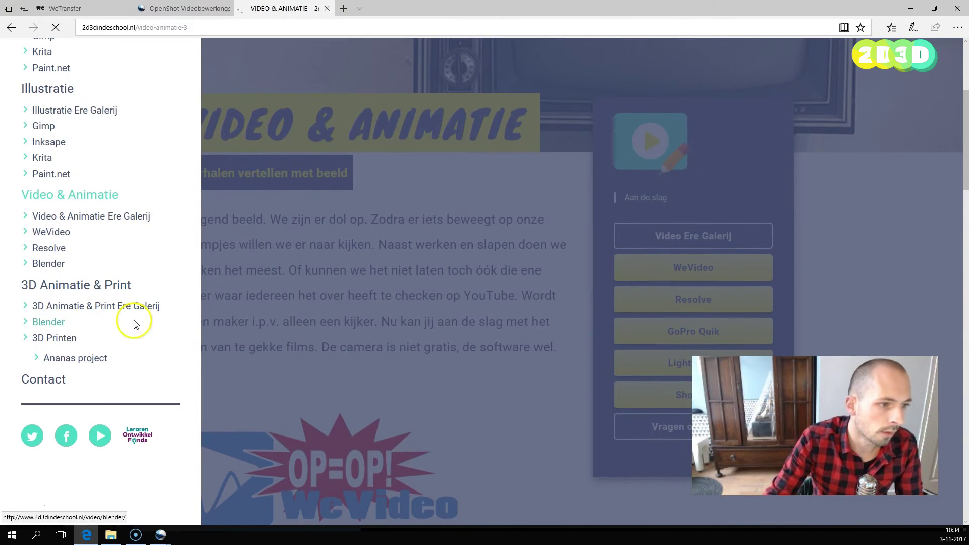
{"action": "left_click", "coordinate": [81, 324]}
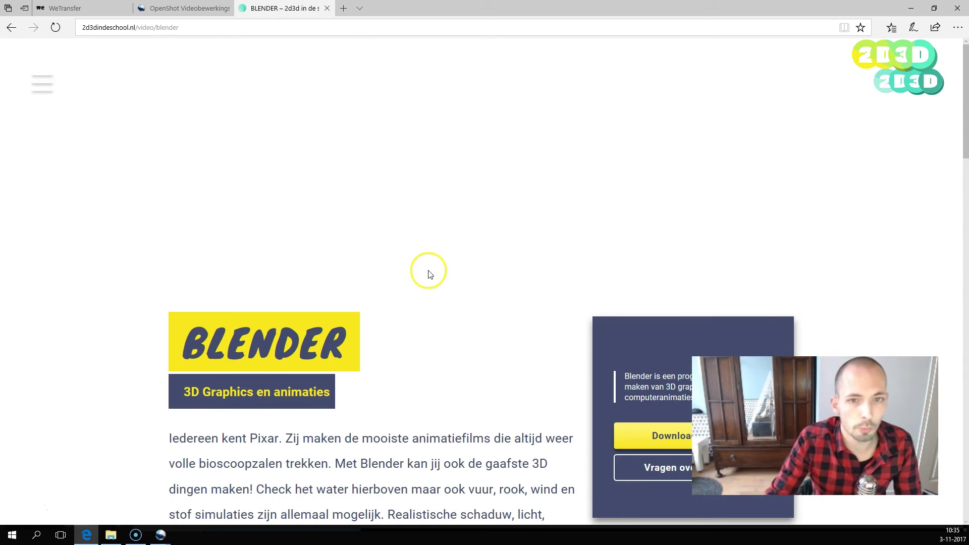
Step: Browse the Blender page down to the training videos and open the Blender #5 video about adding text
{"action": "scroll", "coordinate": [427, 273], "scroll_direction": "down", "scroll_amount": 2}
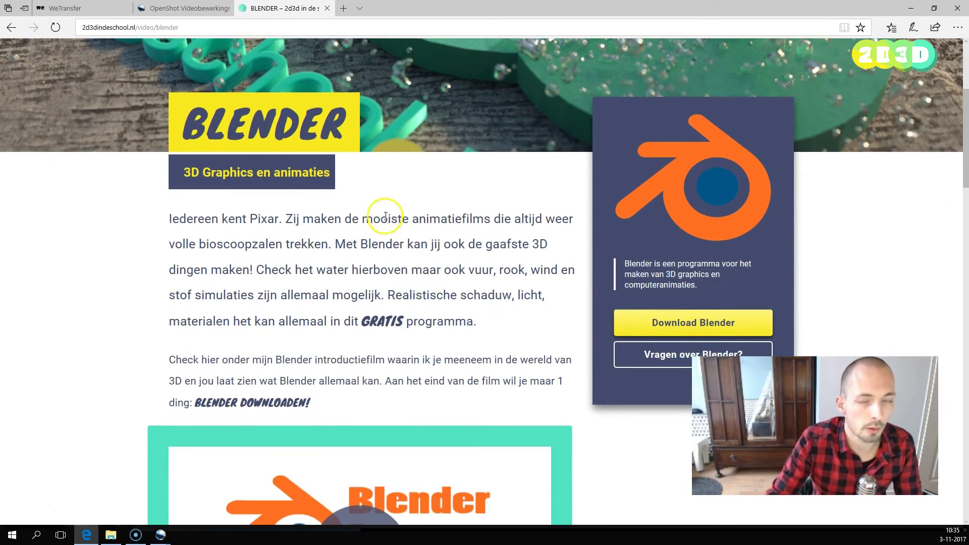
{"action": "scroll", "coordinate": [389, 218], "scroll_direction": "down", "scroll_amount": 4}
{"action": "scroll", "coordinate": [394, 224], "scroll_direction": "down", "scroll_amount": 15}
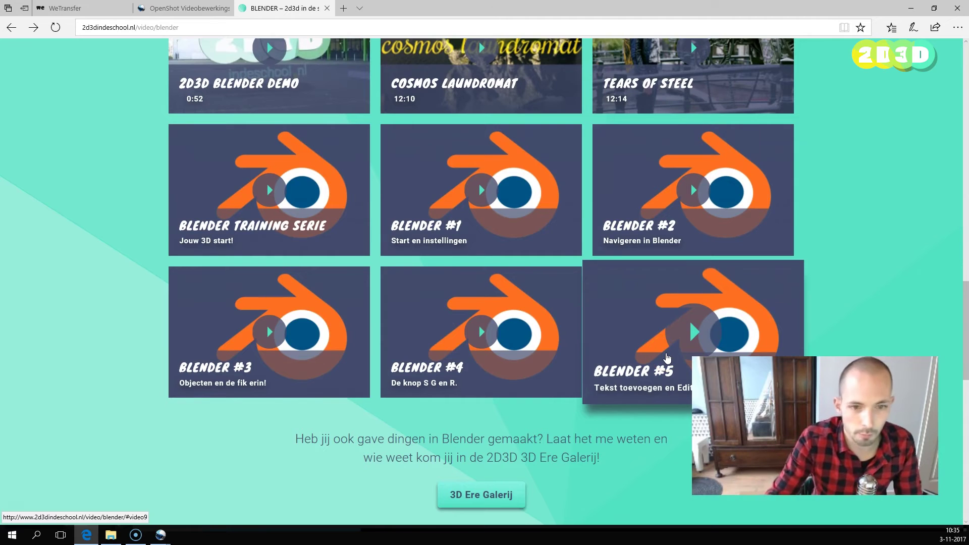
{"action": "left_click", "coordinate": [663, 326]}
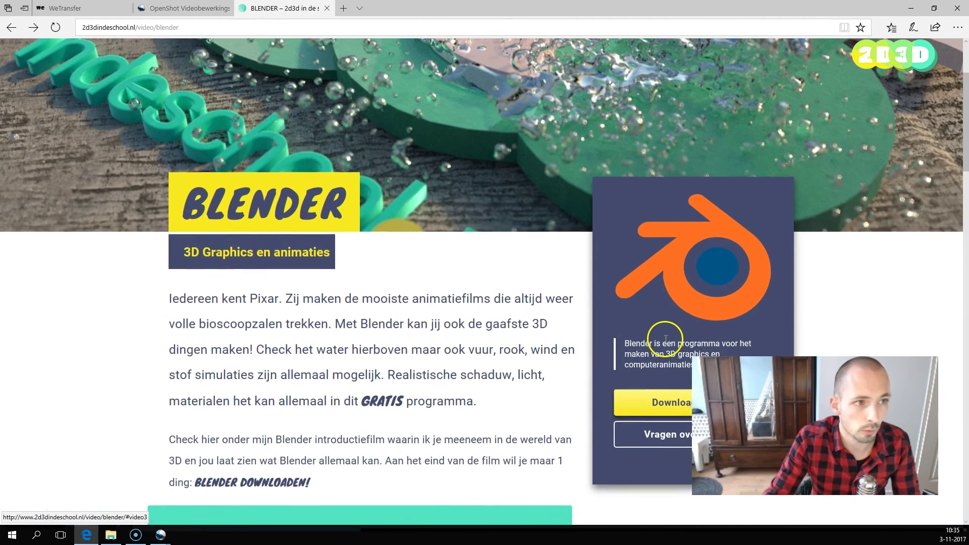
Step: Switch back to OpenShot, dismiss the message about Blender and close the animated titles dialog
{"action": "left_click", "coordinate": [192, 11]}
{"action": "left_click", "coordinate": [160, 533]}
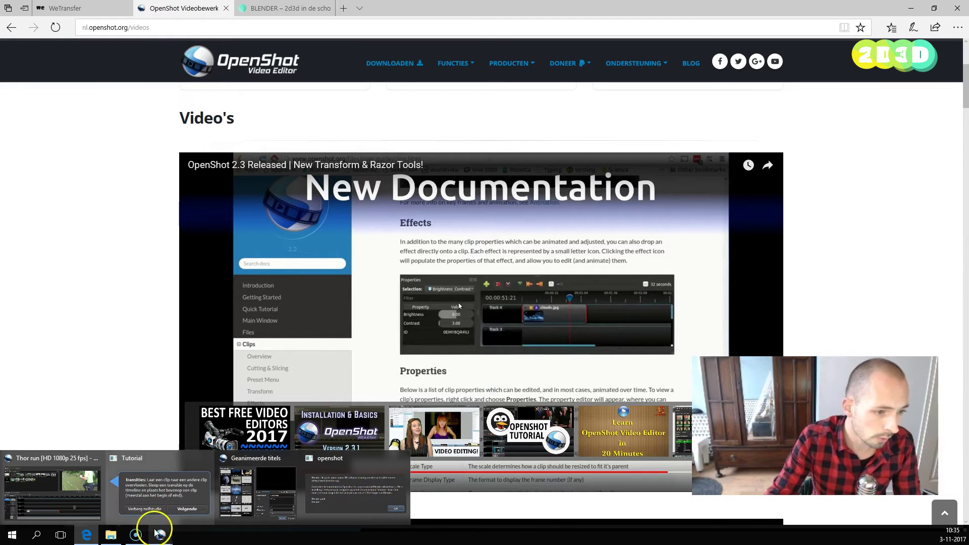
{"action": "left_click", "coordinate": [268, 481]}
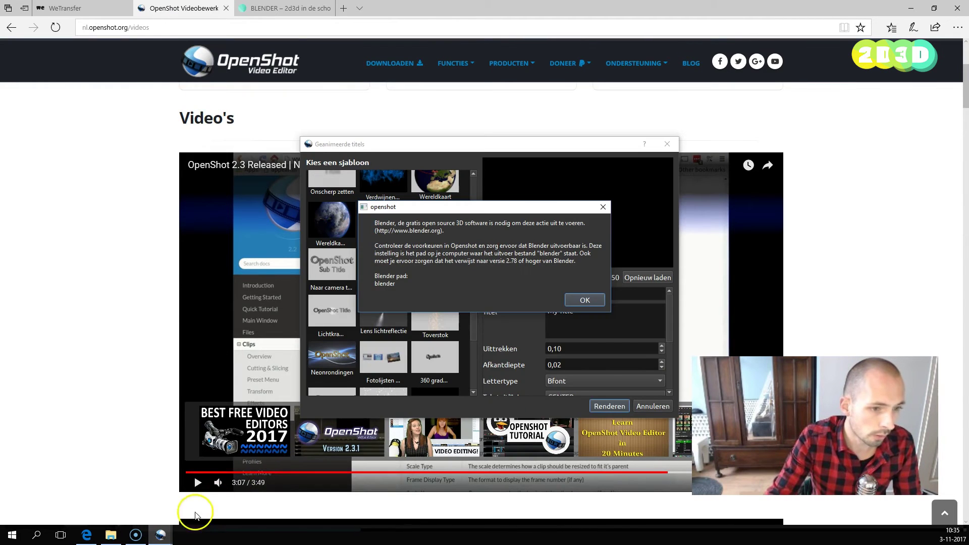
{"action": "left_click", "coordinate": [592, 299]}
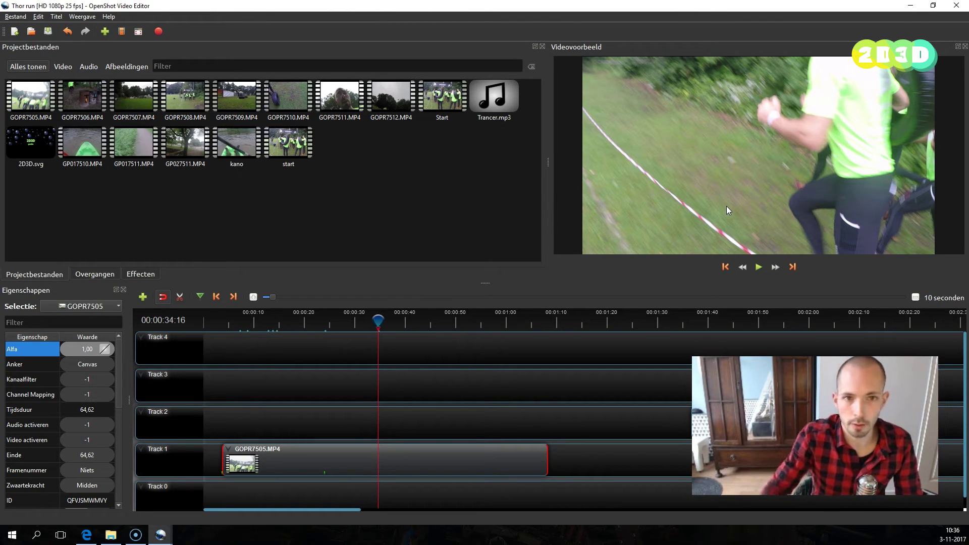
{"action": "left_click", "coordinate": [569, 138]}
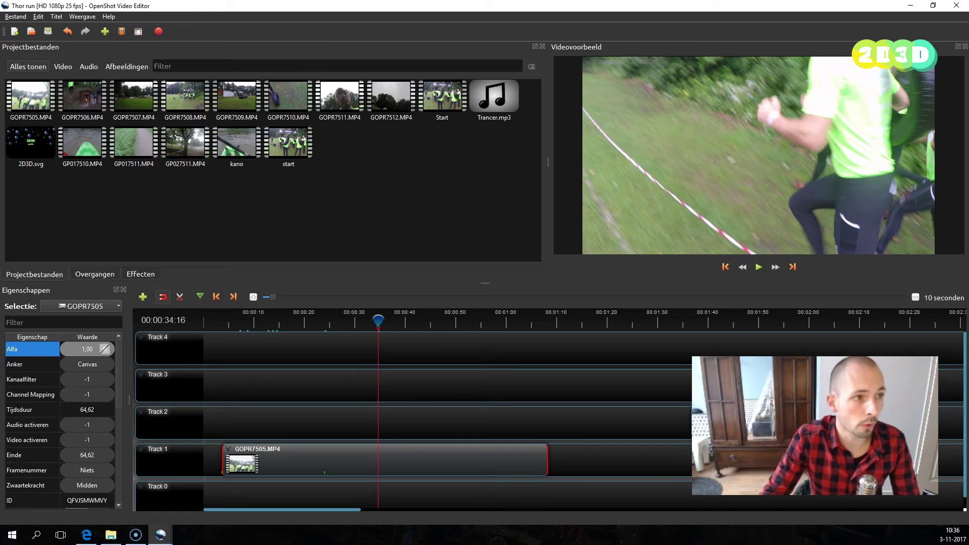
Step: Create a new static title and choose the Vlammen template for it
{"action": "left_click", "coordinate": [58, 17]}
{"action": "left_click", "coordinate": [67, 31]}
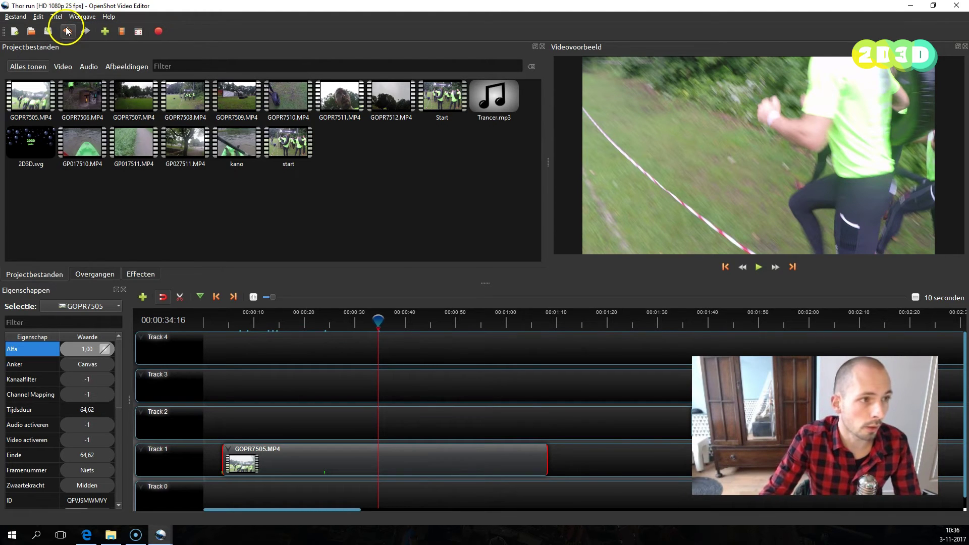
{"action": "left_click_drag", "start_coordinate": [442, 141], "coordinate": [446, 132]}
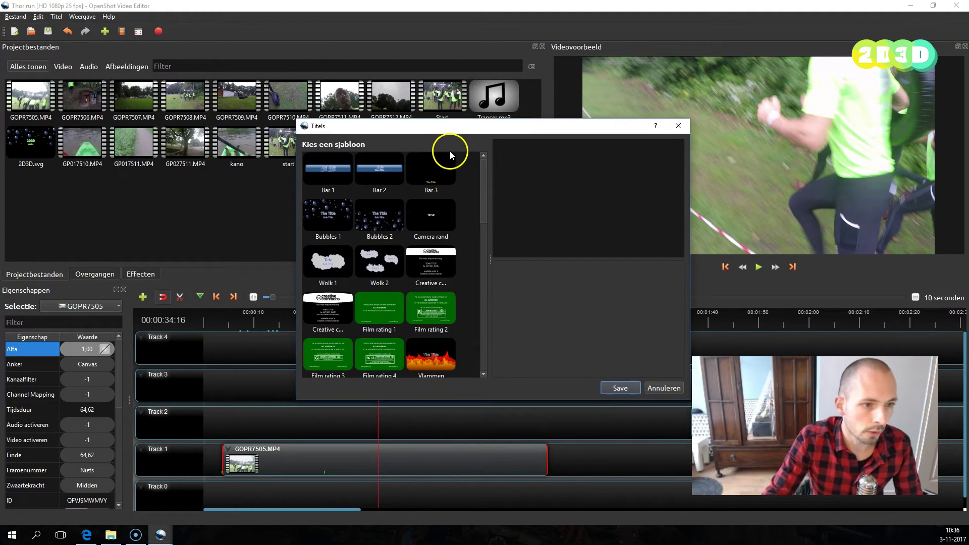
{"action": "scroll", "coordinate": [350, 337], "scroll_direction": "down", "scroll_amount": 3}
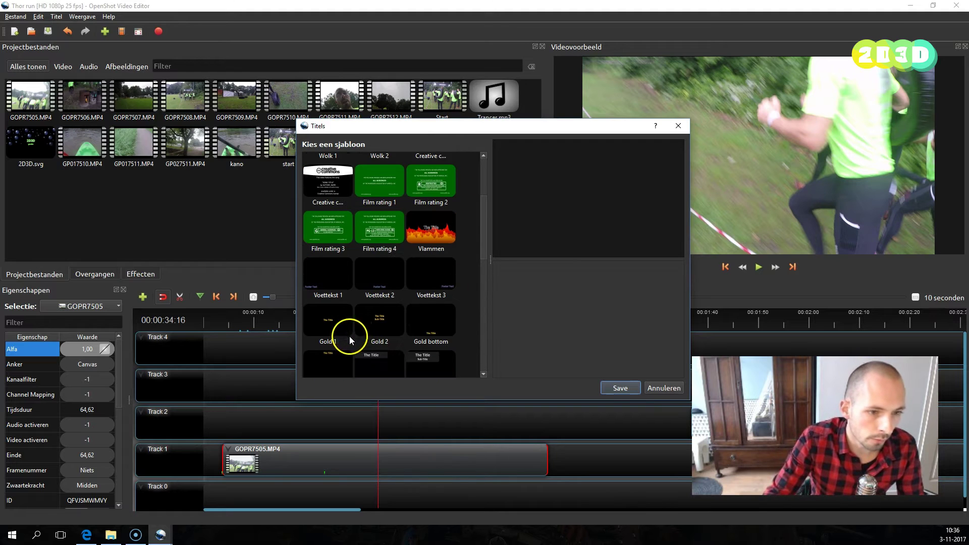
{"action": "left_click", "coordinate": [440, 232]}
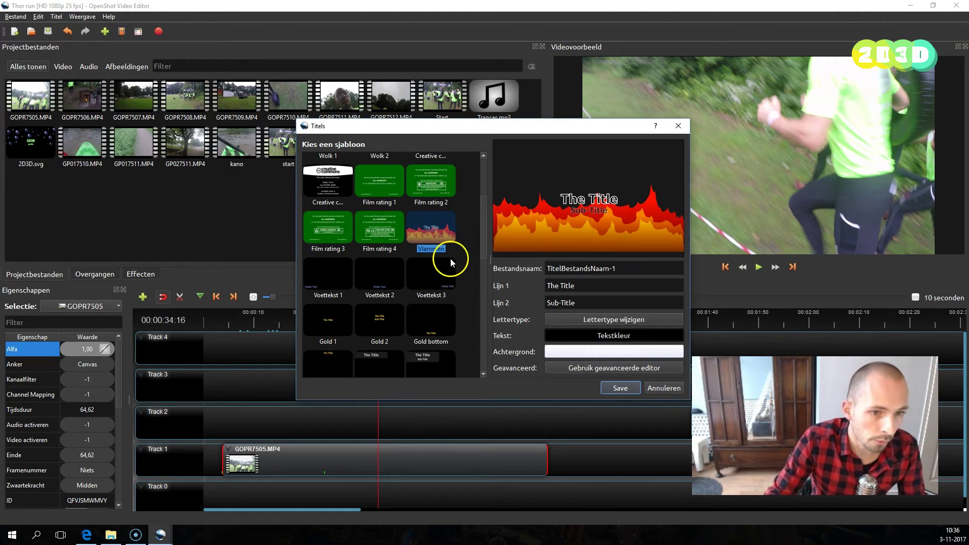
Step: Name the title file titel and set its first line to start and its second line to gaan!
{"action": "left_click_drag", "start_coordinate": [644, 268], "coordinate": [495, 274]}
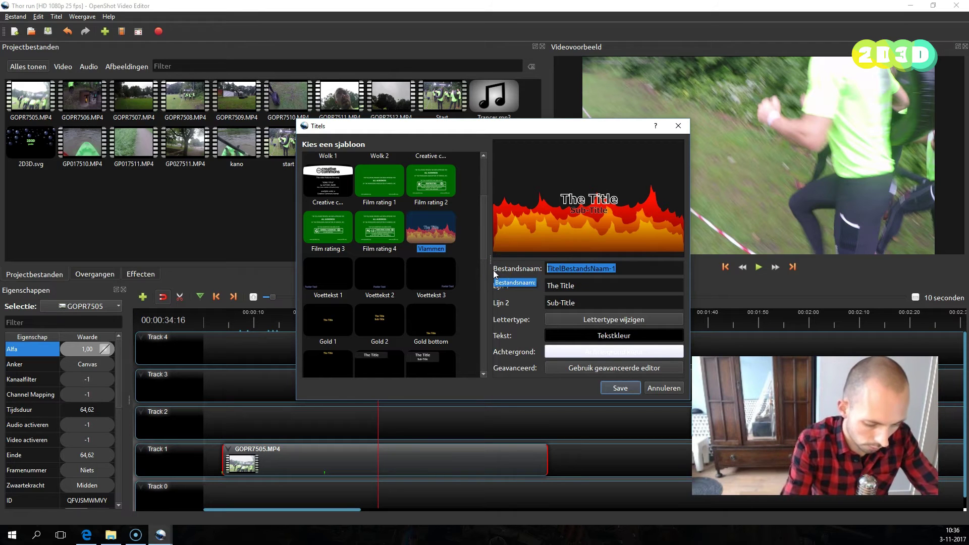
{"action": "type", "text": "titel"}
{"action": "left_click_drag", "start_coordinate": [584, 286], "coordinate": [545, 285]}
{"action": "type", "text": "start"}
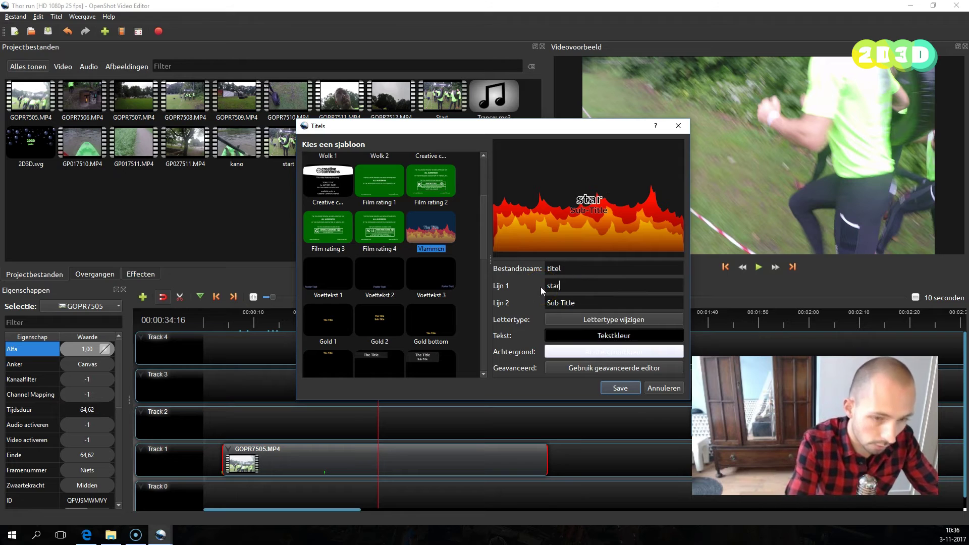
{"action": "left_click", "coordinate": [584, 307]}
{"action": "left_click_drag", "start_coordinate": [584, 307], "coordinate": [525, 304]}
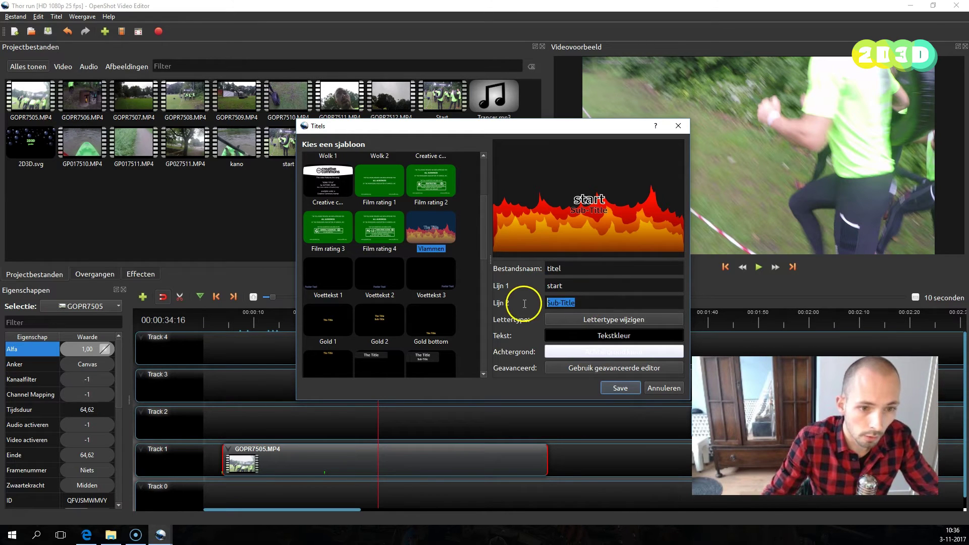
{"action": "type", "text": "gaan!"}
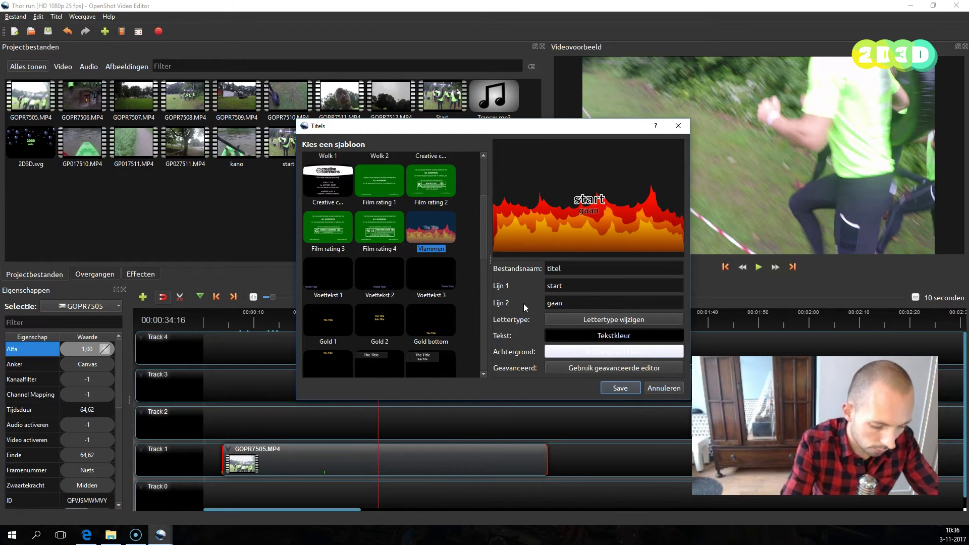
Step: Look at the font options for the title text and close them without changing anything
{"action": "left_click", "coordinate": [564, 319]}
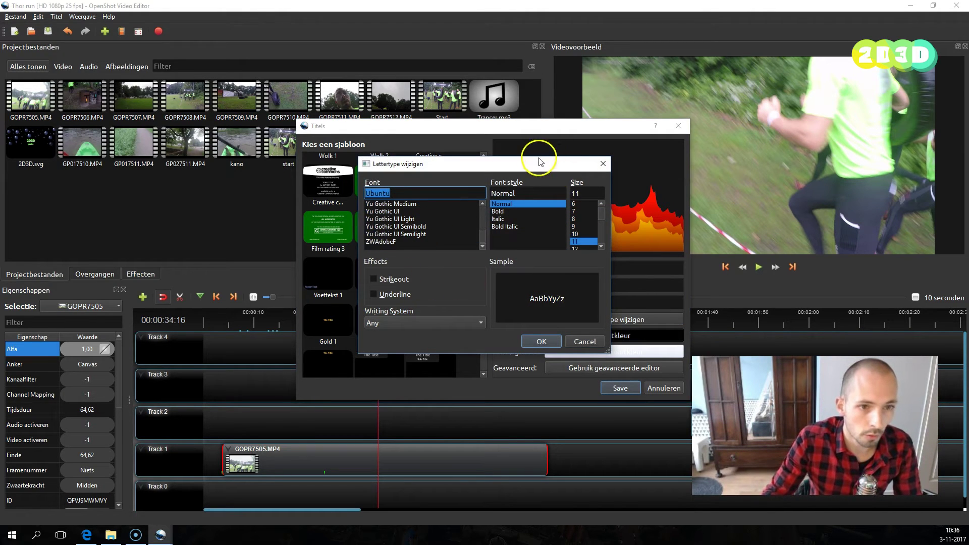
{"action": "left_click_drag", "start_coordinate": [538, 163], "coordinate": [509, 174]}
{"action": "left_click", "coordinate": [573, 175]}
Step: Set the title's text colour to white and its background colour to blue
{"action": "left_click", "coordinate": [598, 336]}
{"action": "left_click", "coordinate": [556, 366]}
{"action": "left_click", "coordinate": [587, 349]}
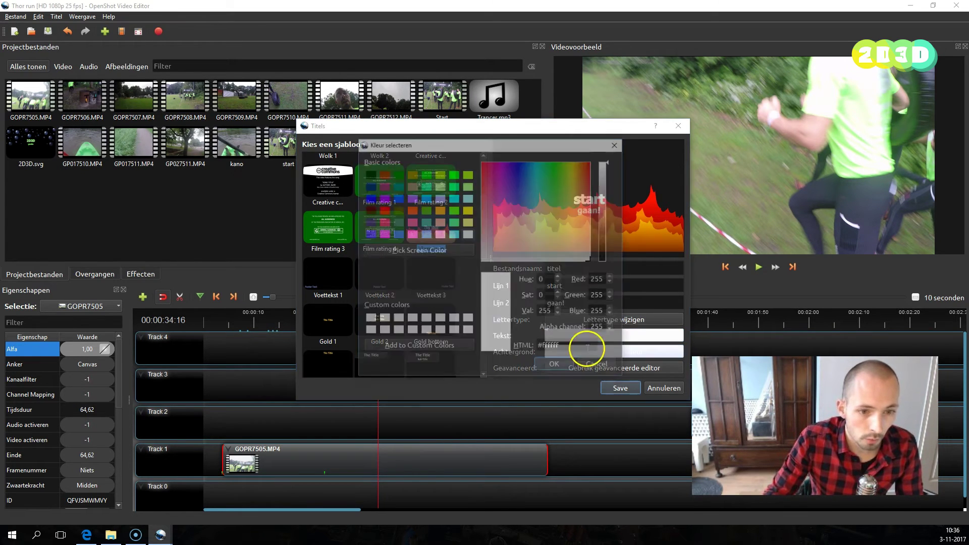
{"action": "left_click_drag", "start_coordinate": [533, 238], "coordinate": [518, 161]}
{"action": "left_click", "coordinate": [552, 366]}
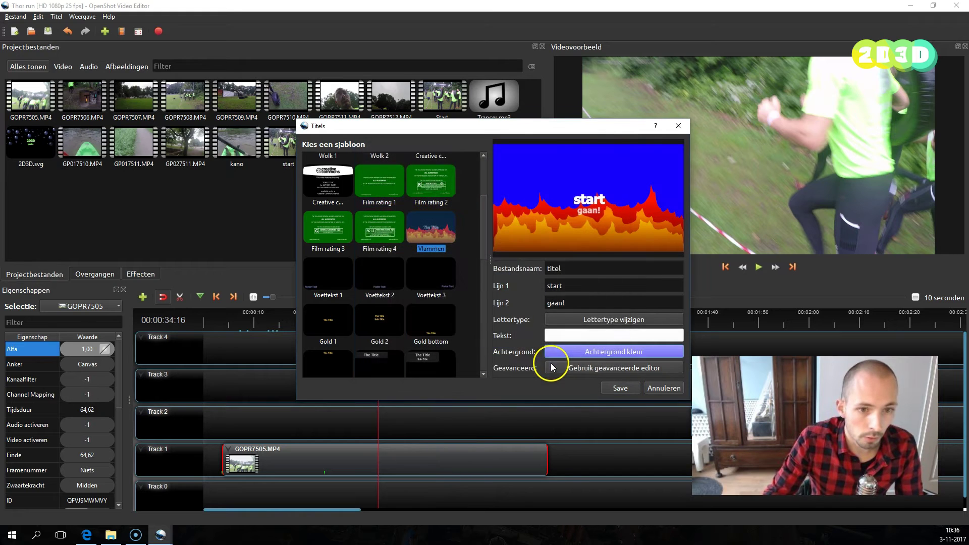
Step: Set the title's background colour to black
{"action": "left_click", "coordinate": [609, 336]}
{"action": "mouse_move", "coordinate": [517, 257]}
{"action": "left_mouse_down"}
{"action": "mouse_move", "coordinate": [514, 181]}
{"action": "mouse_move", "coordinate": [502, 245]}
{"action": "left_mouse_up"}
{"action": "left_click_drag", "start_coordinate": [609, 161], "coordinate": [603, 264]}
{"action": "left_click", "coordinate": [551, 365]}
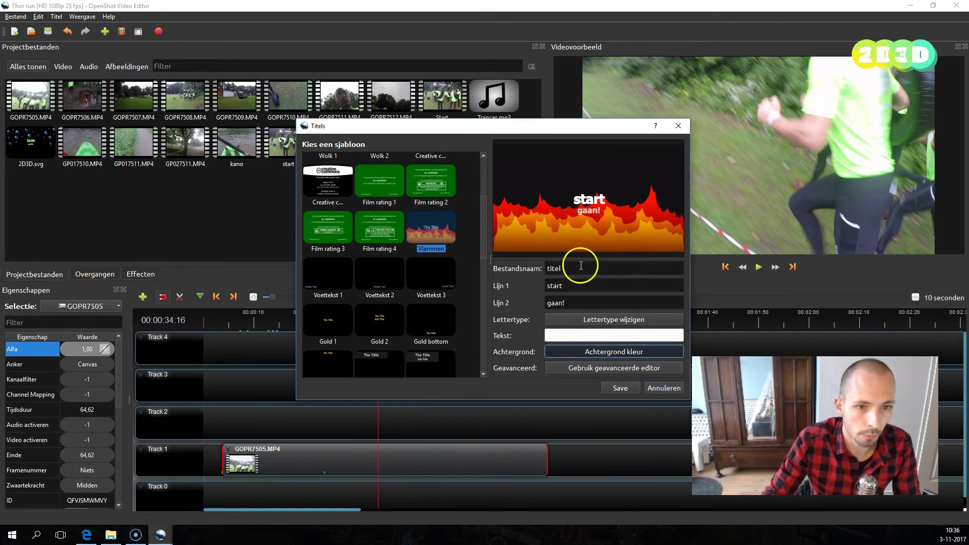
Step: Try to open the title in the advanced editor, dismiss the message and save the title to the project files
{"action": "left_click", "coordinate": [565, 367]}
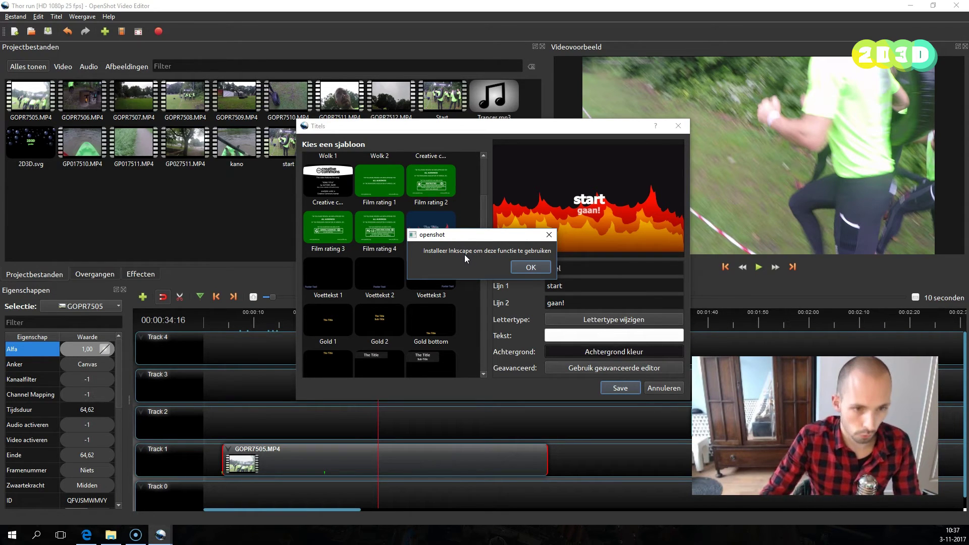
{"action": "left_click", "coordinate": [531, 268]}
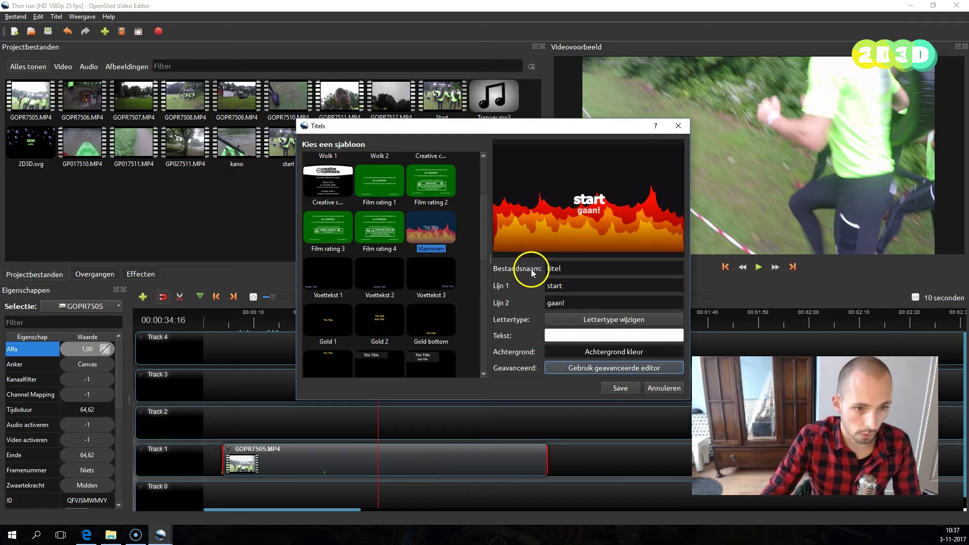
{"action": "left_click", "coordinate": [616, 389]}
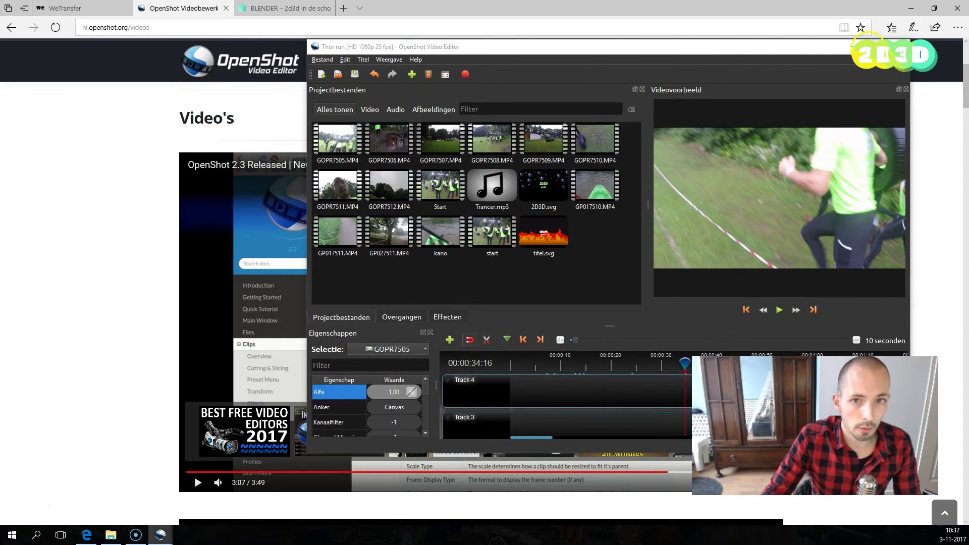
Step: Maximize the video editor, place titel.svg on Track 2 above the GOPR7505 clip at 9 seconds, and preview it near 12 seconds
{"action": "left_click", "coordinate": [872, 47]}
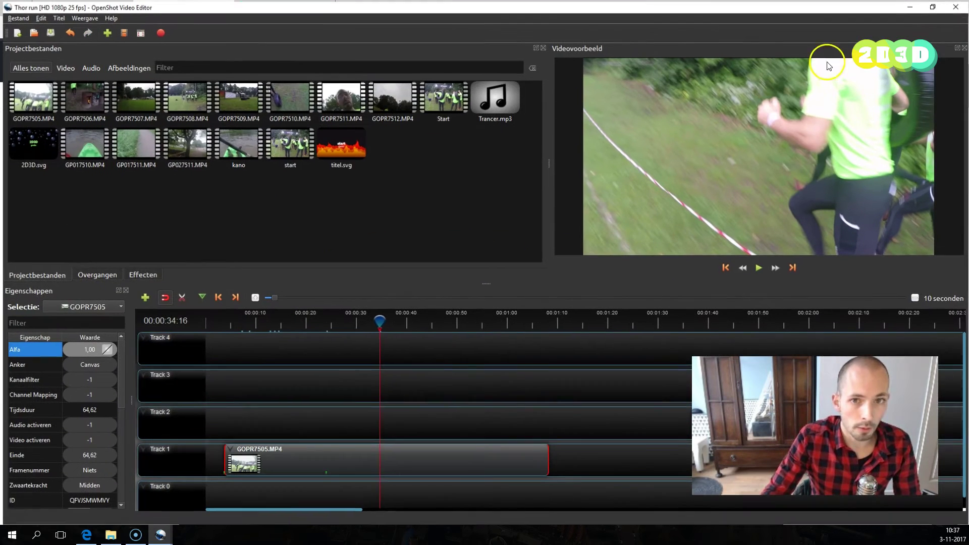
{"action": "left_click_drag", "start_coordinate": [350, 145], "coordinate": [250, 422]}
{"action": "left_click", "coordinate": [263, 321]}
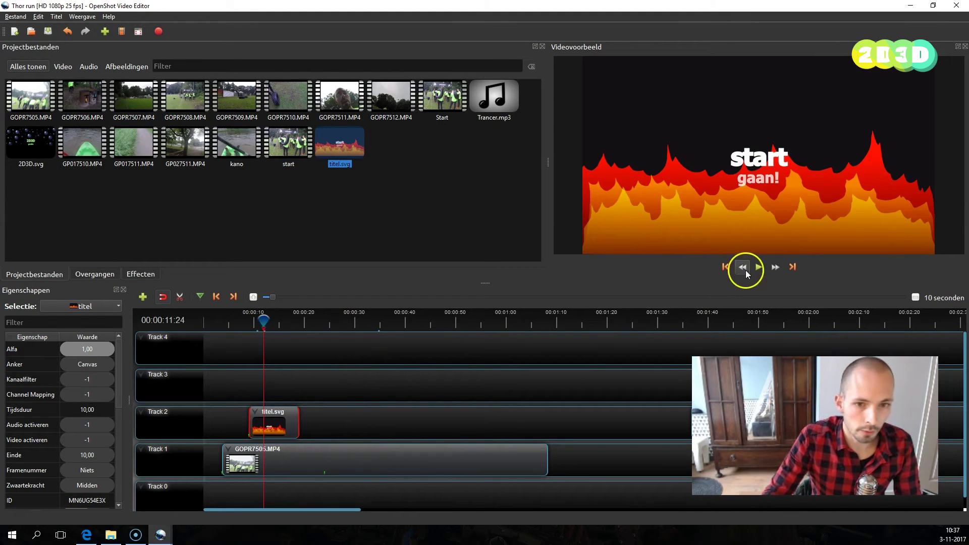
Step: Set the title clip's Alfa to 0,83 at 00:00:13:10 so the footage beneath shows through
{"action": "left_click", "coordinate": [749, 270]}
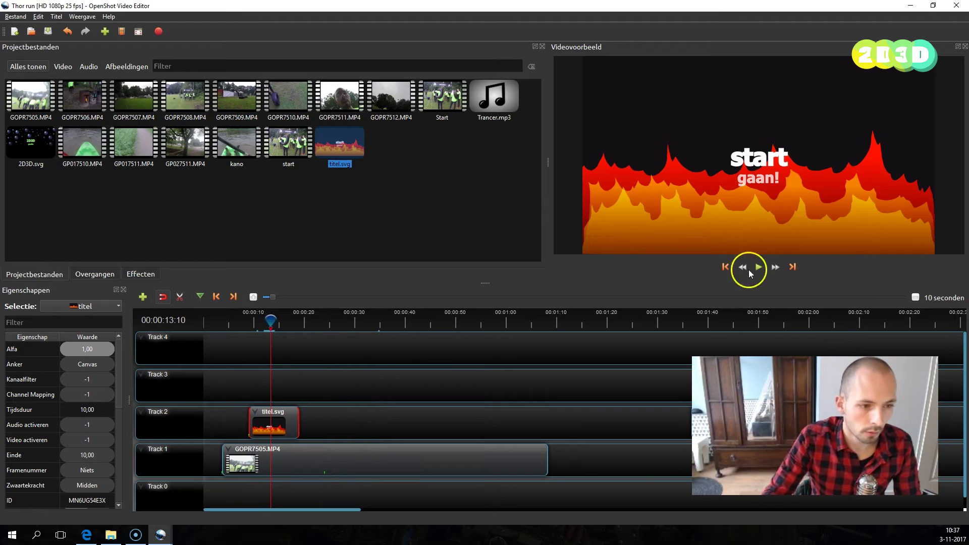
{"action": "mouse_move", "coordinate": [102, 349]}
{"action": "left_mouse_down"}
{"action": "mouse_move", "coordinate": [71, 349]}
{"action": "mouse_move", "coordinate": [106, 347]}
{"action": "left_mouse_up"}
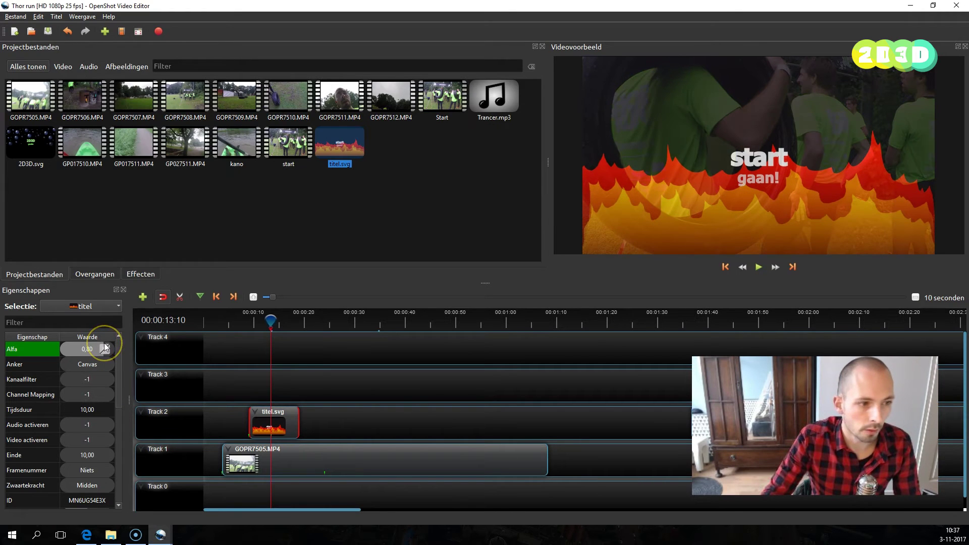
{"action": "left_click_drag", "start_coordinate": [107, 346], "coordinate": [106, 347]}
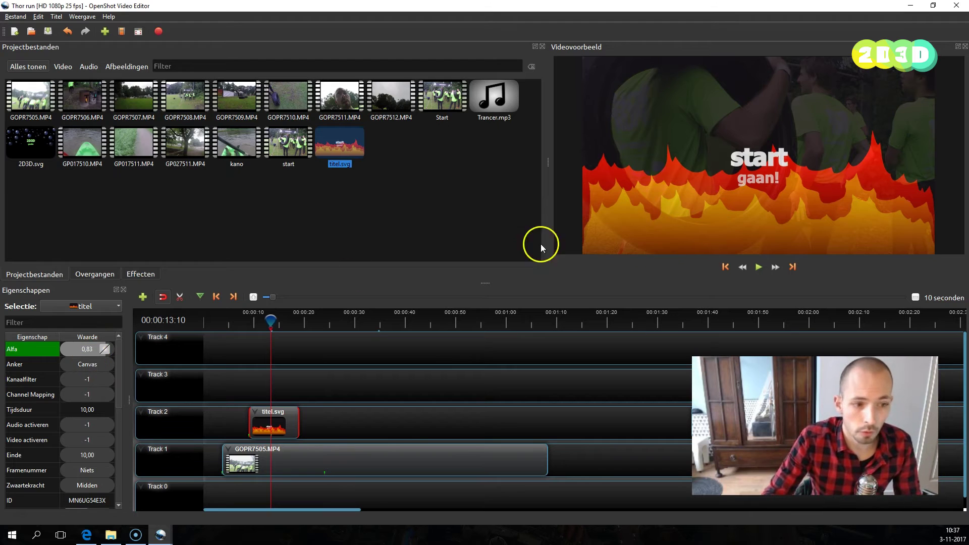
Step: Look through the properties of the GOPR7505 clip and the title clip, including the title's X and Y scale and location
{"action": "left_click", "coordinate": [340, 458]}
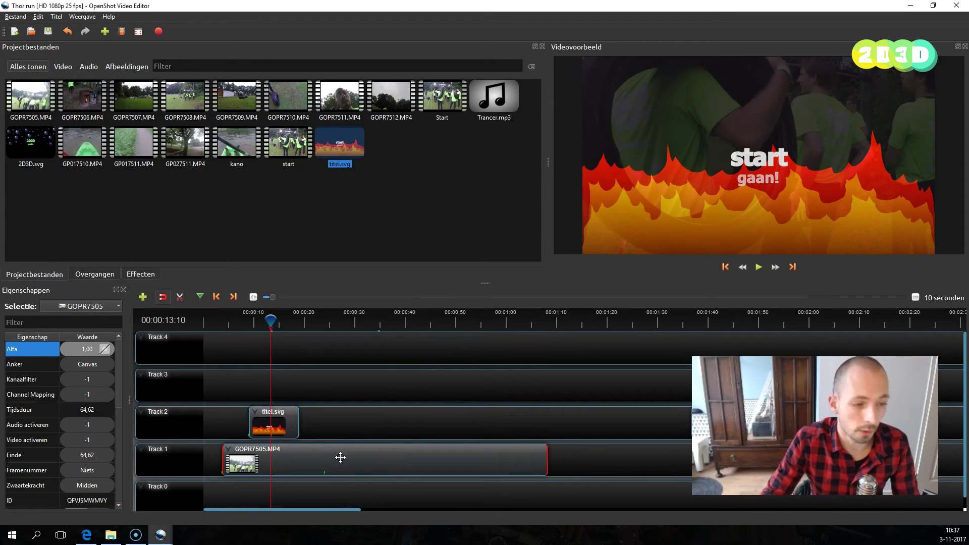
{"action": "scroll", "coordinate": [127, 372], "scroll_direction": "down", "scroll_amount": 2}
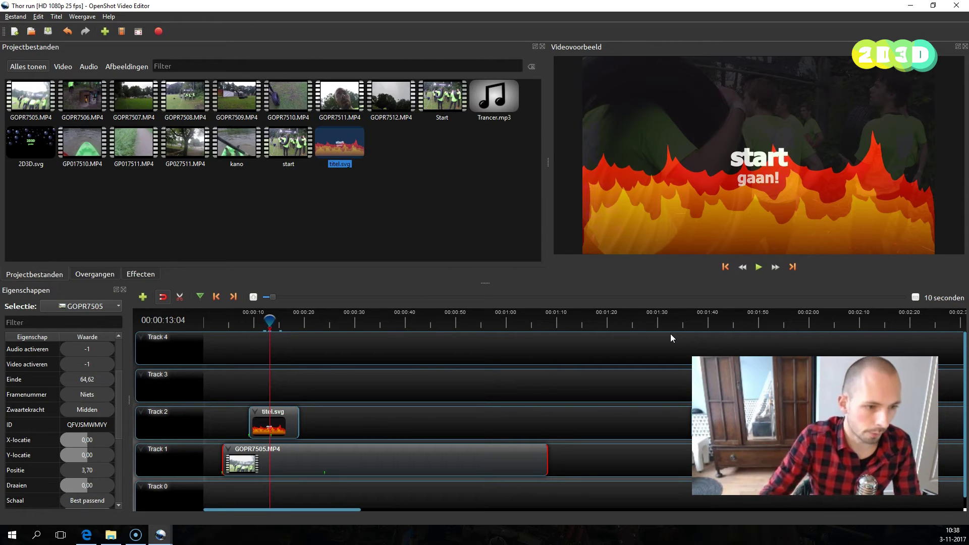
{"action": "left_click", "coordinate": [283, 422]}
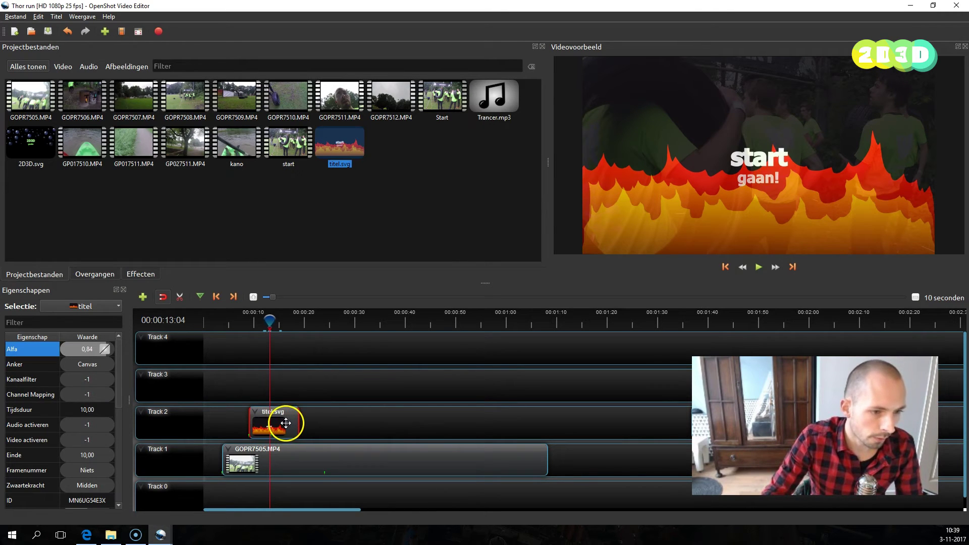
{"action": "scroll", "coordinate": [81, 378], "scroll_direction": "down", "scroll_amount": 5}
{"action": "scroll", "coordinate": [81, 374], "scroll_direction": "up", "scroll_amount": 5}
{"action": "scroll", "coordinate": [80, 369], "scroll_direction": "down", "scroll_amount": 1}
{"action": "scroll", "coordinate": [81, 364], "scroll_direction": "down", "scroll_amount": 3}
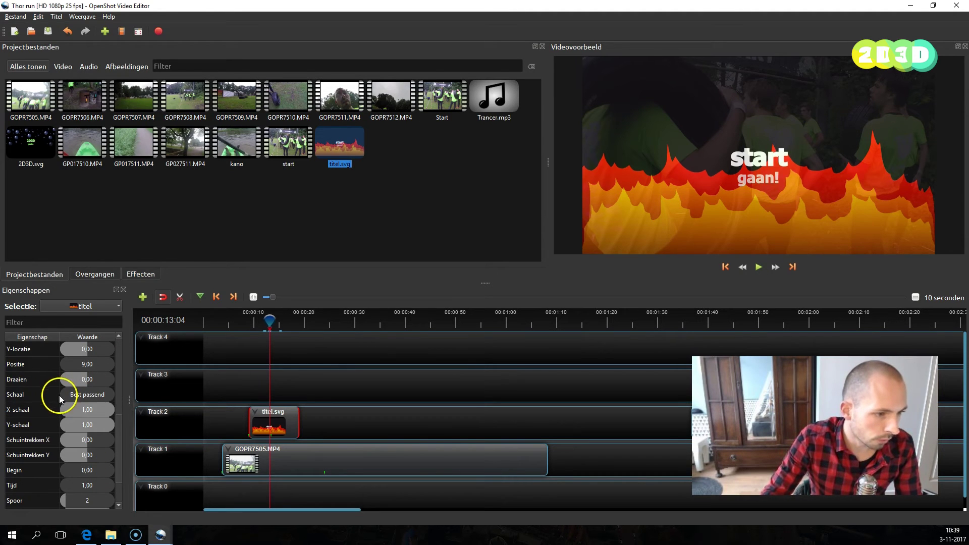
{"action": "left_click", "coordinate": [26, 410]}
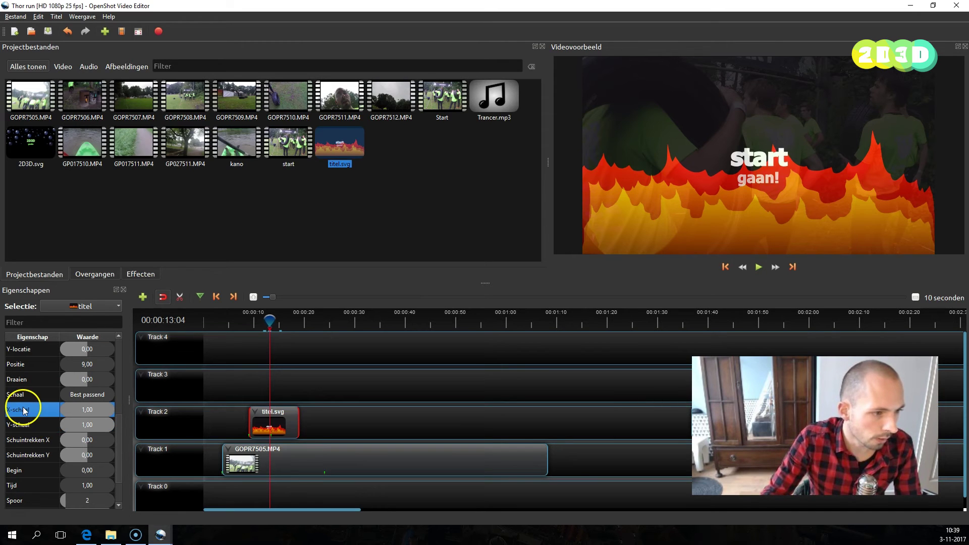
{"action": "scroll", "coordinate": [37, 425], "scroll_direction": "up", "scroll_amount": 2}
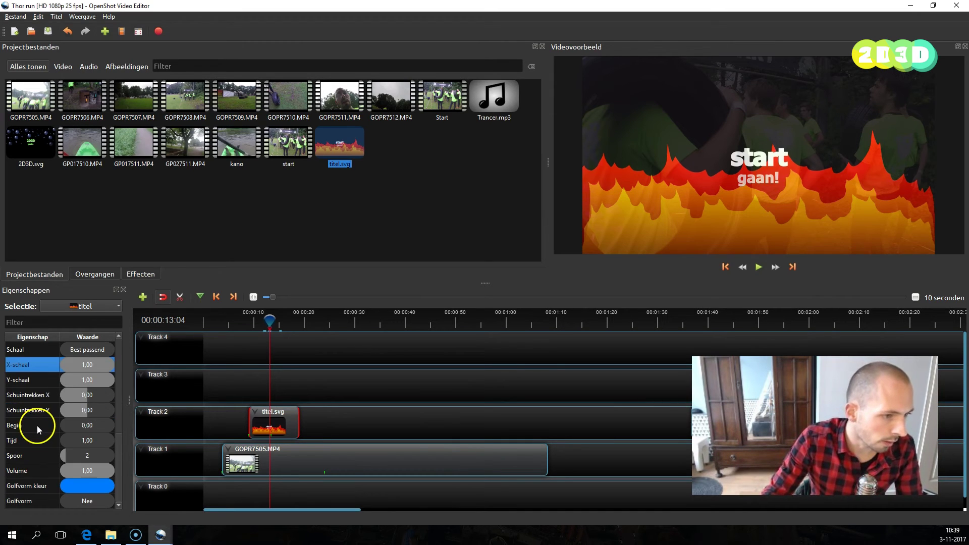
{"action": "left_click", "coordinate": [33, 427]}
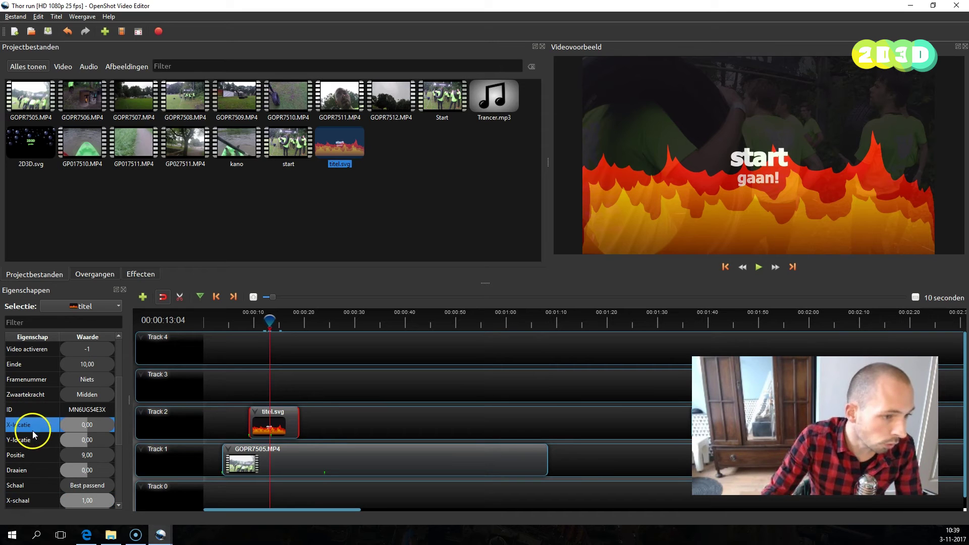
{"action": "left_click", "coordinate": [30, 441]}
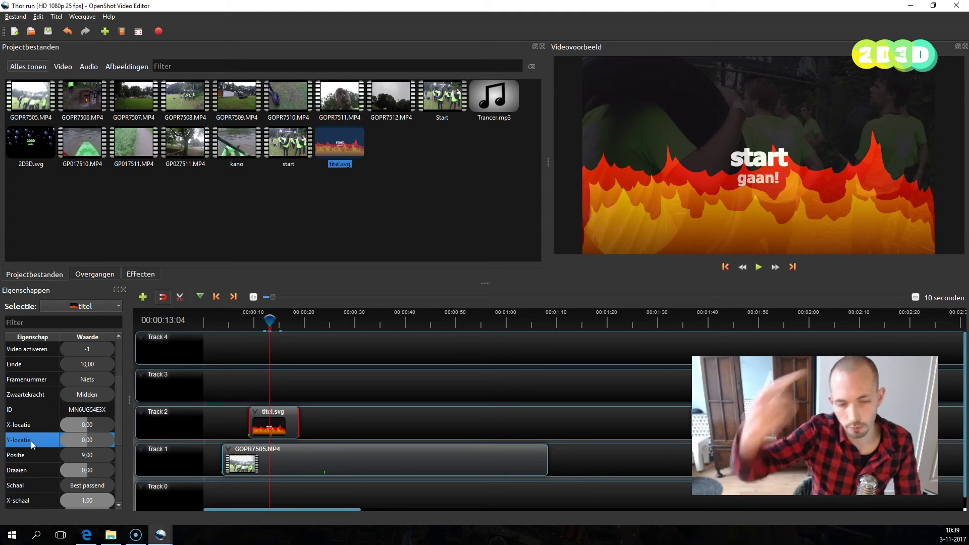
Step: Set the title clip's Y-locatie to 1,00 at its start, at 00:00:09:04
{"action": "left_click_drag", "start_coordinate": [270, 323], "coordinate": [251, 321]}
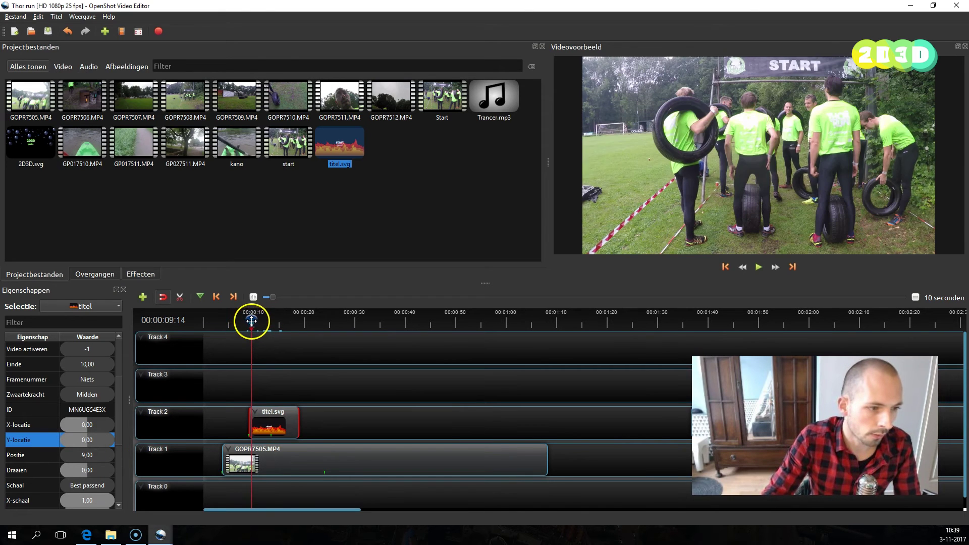
{"action": "left_click", "coordinate": [252, 319]}
{"action": "left_click_drag", "start_coordinate": [252, 320], "coordinate": [250, 321]}
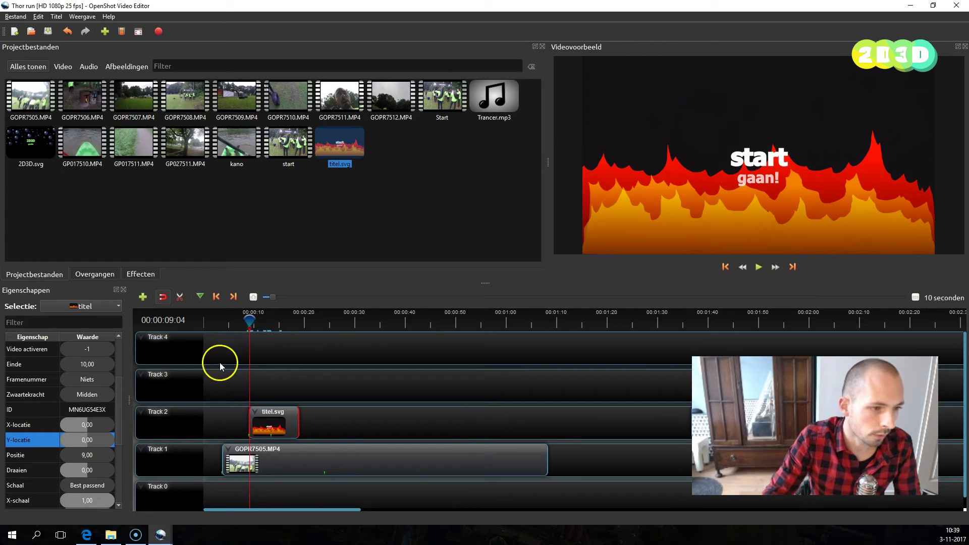
{"action": "left_click_drag", "start_coordinate": [82, 441], "coordinate": [121, 442]}
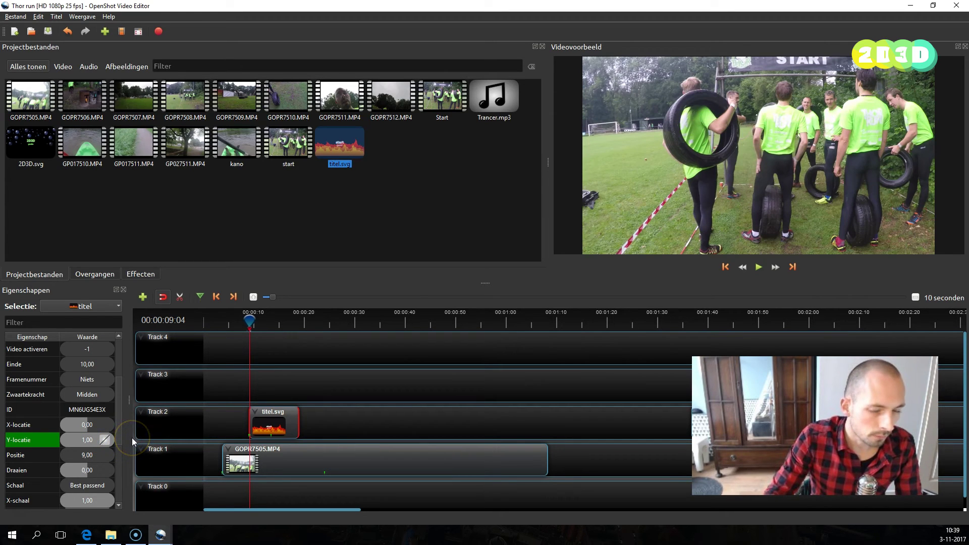
Step: Add a second keyframe at 00:00:13:04 with the title clip's Y-locatie set to 0,00
{"action": "left_click_drag", "start_coordinate": [250, 320], "coordinate": [270, 323]}
{"action": "left_click_drag", "start_coordinate": [108, 437], "coordinate": [92, 450]}
{"action": "mouse_move", "coordinate": [98, 447]}
{"action": "left_mouse_down"}
{"action": "mouse_move", "coordinate": [61, 446]}
{"action": "mouse_move", "coordinate": [156, 448]}
{"action": "mouse_move", "coordinate": [99, 442]}
{"action": "left_mouse_up"}
{"action": "left_click", "coordinate": [89, 440]}
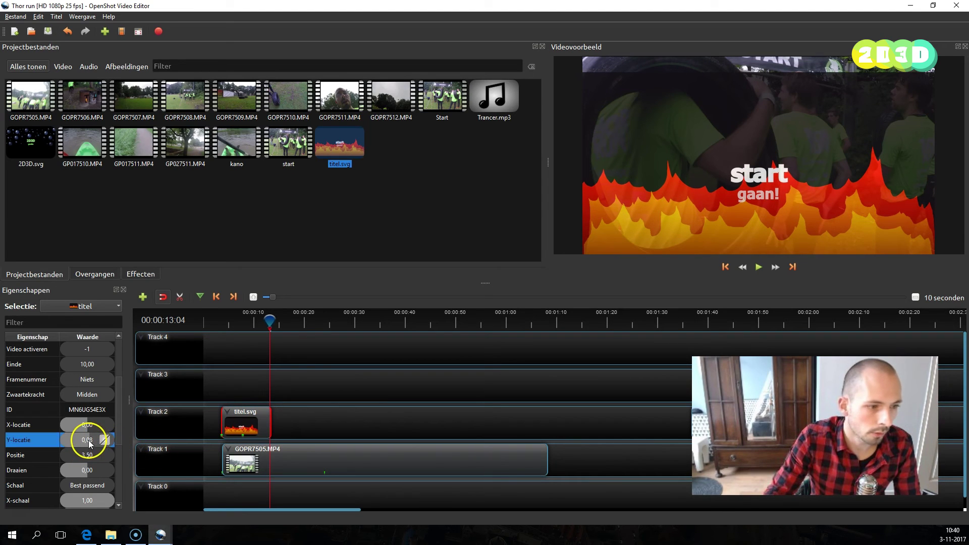
{"action": "left_click", "coordinate": [87, 443]}
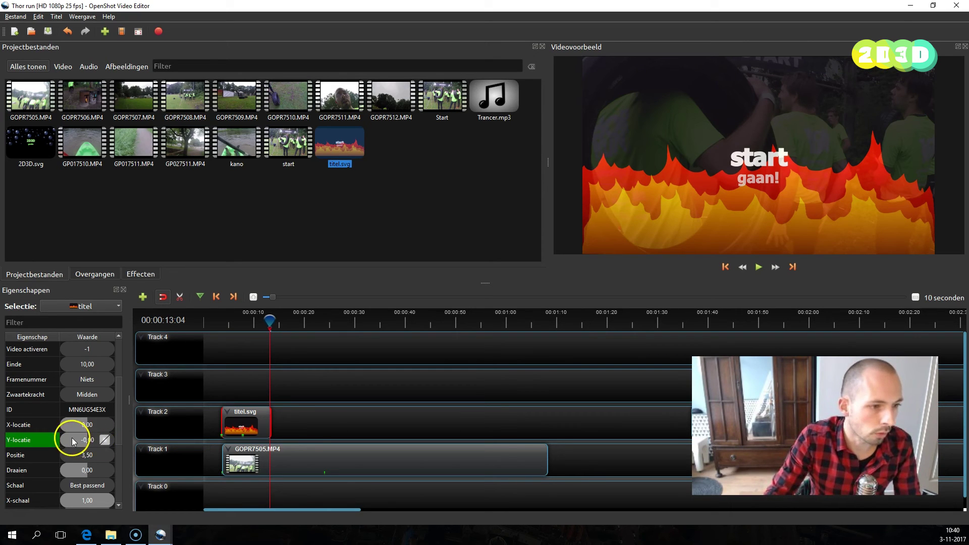
Step: Move the title clip to position 12,60 on Track 2 and play back its slide-in from 00:00:12:04
{"action": "left_click", "coordinate": [221, 322]}
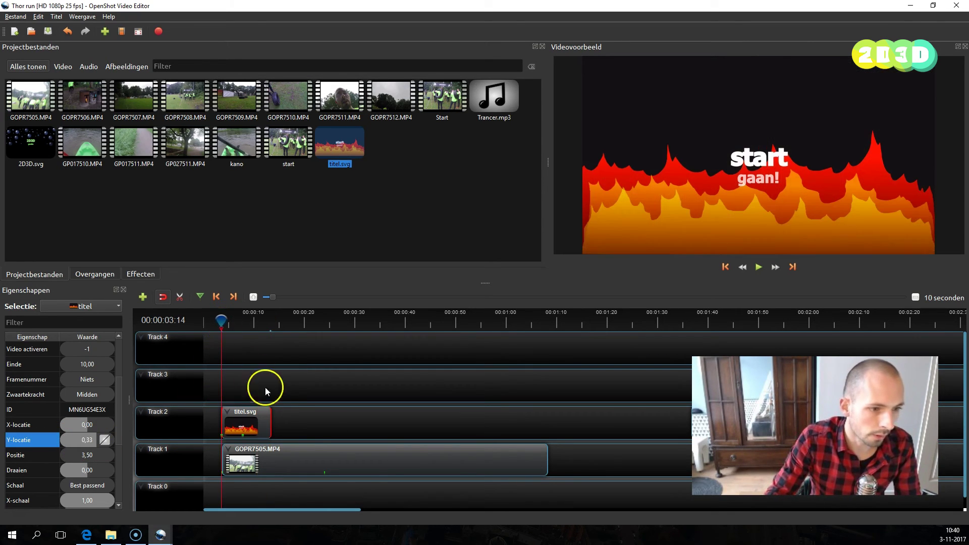
{"action": "left_click_drag", "start_coordinate": [256, 427], "coordinate": [303, 429]}
{"action": "left_click_drag", "start_coordinate": [268, 321], "coordinate": [265, 328]}
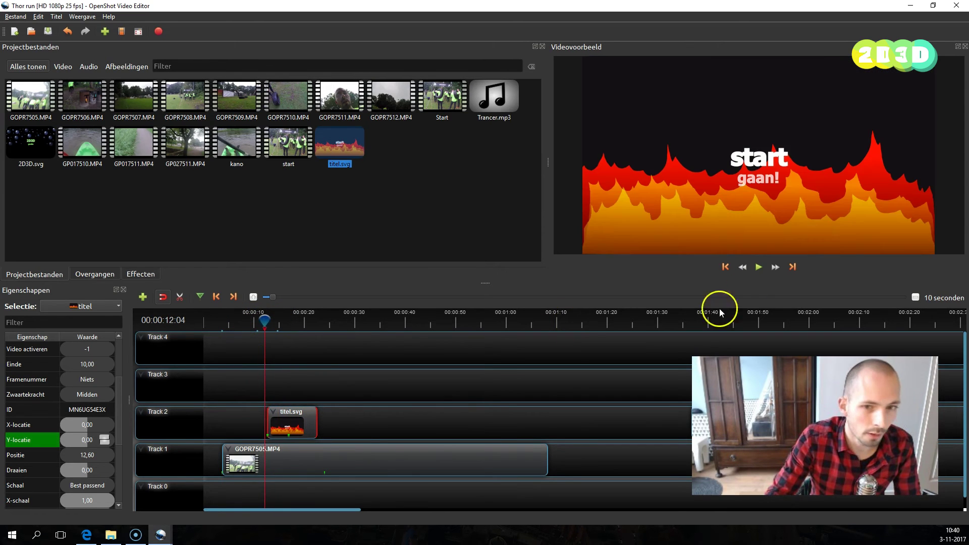
{"action": "left_click", "coordinate": [759, 268]}
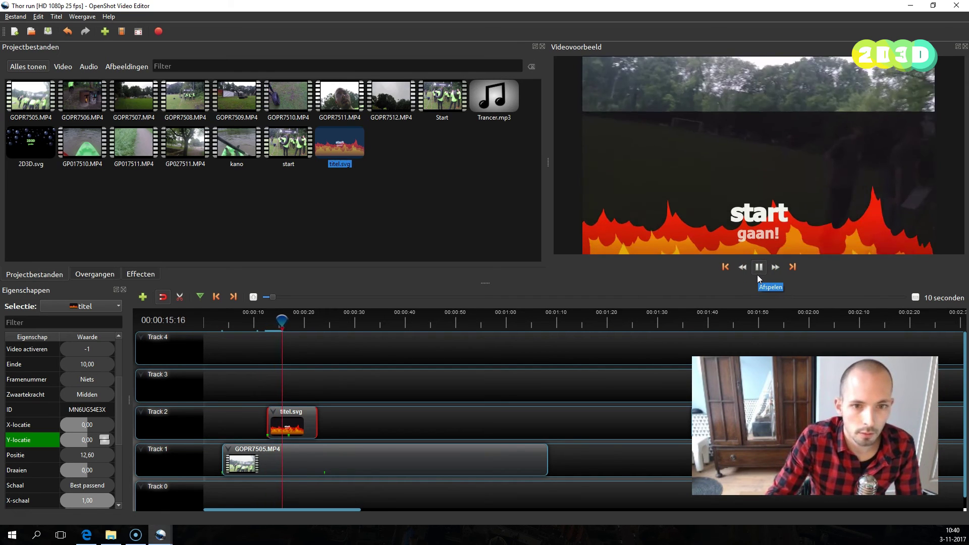
{"action": "left_click", "coordinate": [759, 268]}
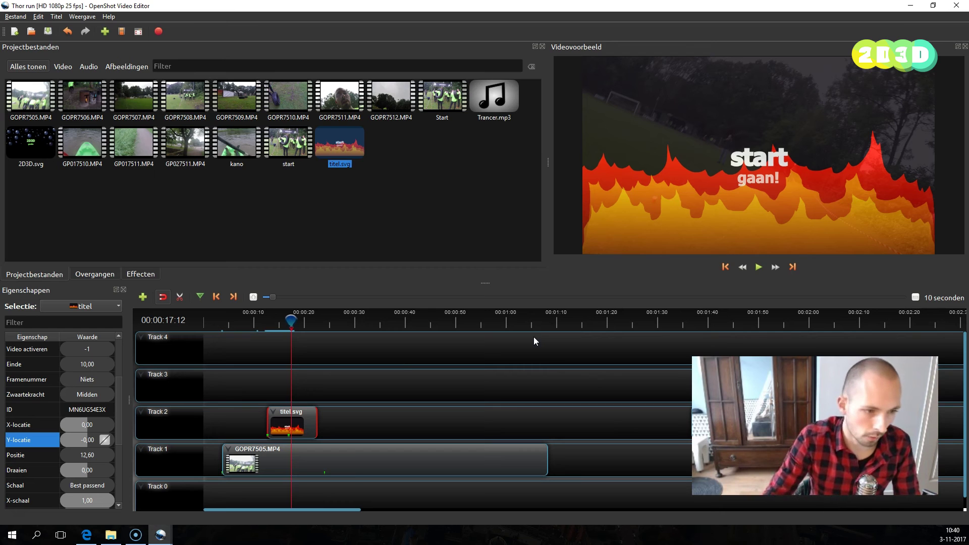
Step: Inspect the title clip's first keyframe marker and scrub through the beginning of its animation
{"action": "left_click", "coordinate": [391, 388]}
{"action": "left_click_drag", "start_coordinate": [292, 320], "coordinate": [273, 322]}
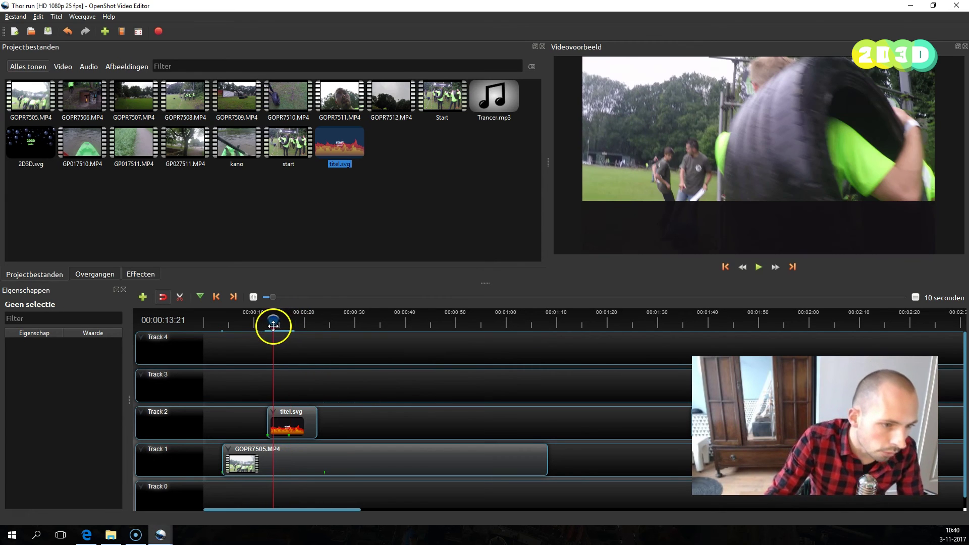
{"action": "left_click", "coordinate": [291, 424]}
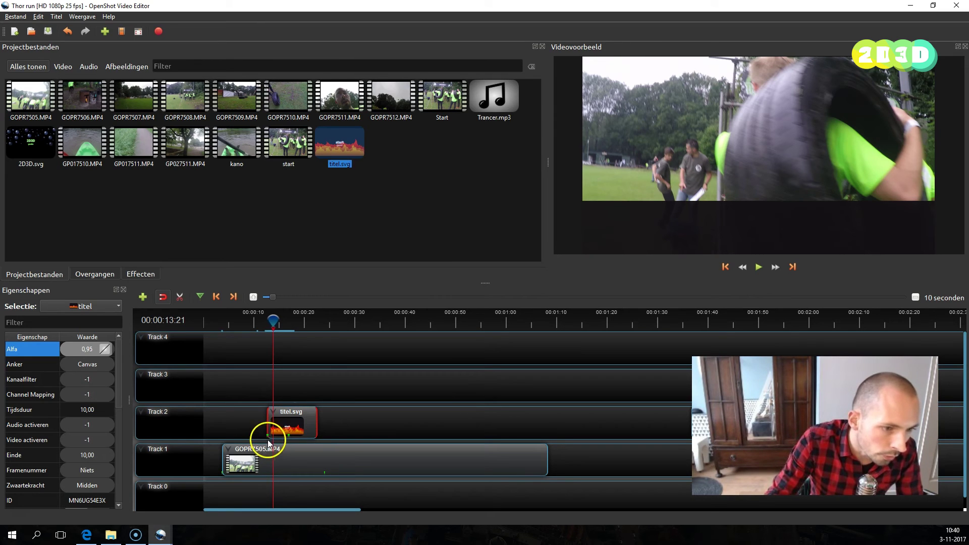
{"action": "left_click", "coordinate": [268, 437]}
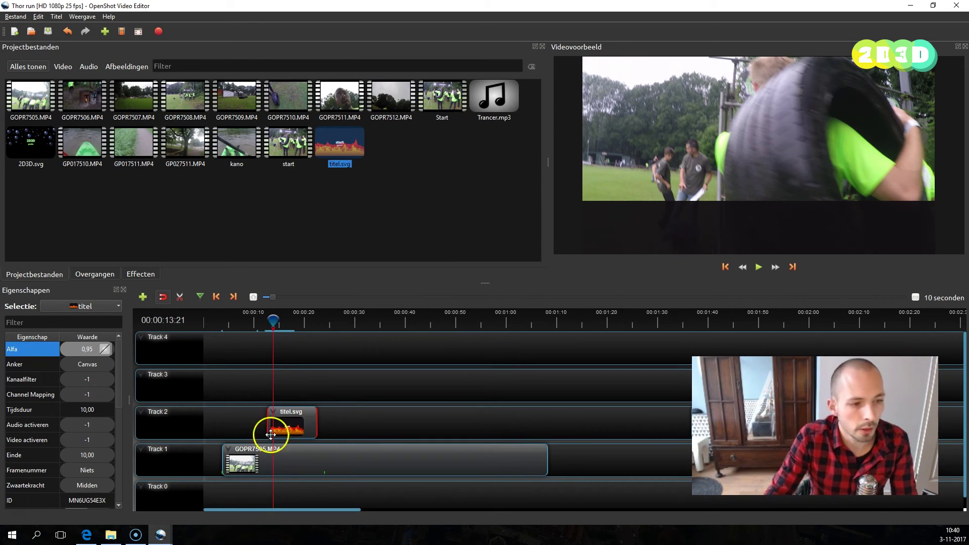
{"action": "left_click_drag", "start_coordinate": [273, 321], "coordinate": [267, 323]}
{"action": "left_click", "coordinate": [271, 440]}
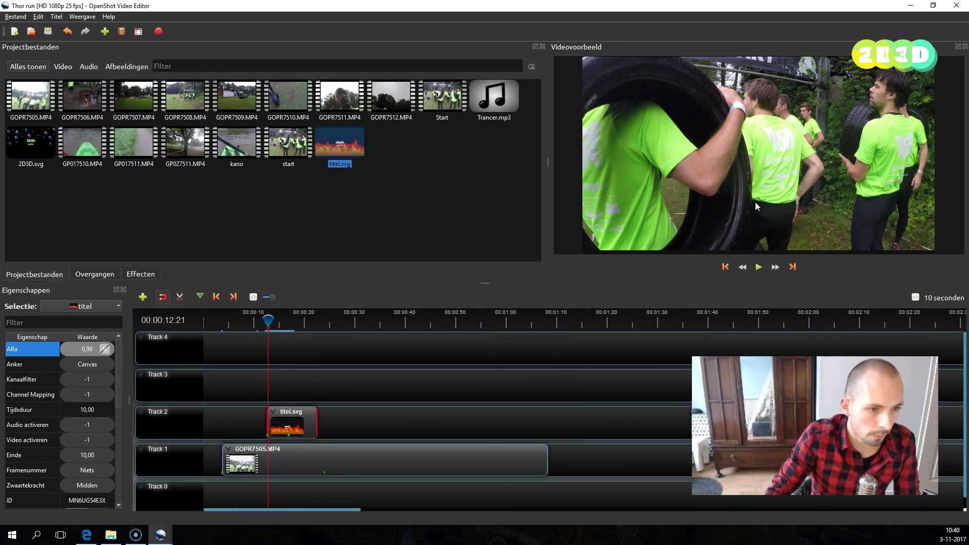
Step: Apply the Bezier Ease Out (Expo) curve to the title clip's Y-locatie keyframe near 00:00:16:21
{"action": "left_click_drag", "start_coordinate": [265, 318], "coordinate": [289, 318]}
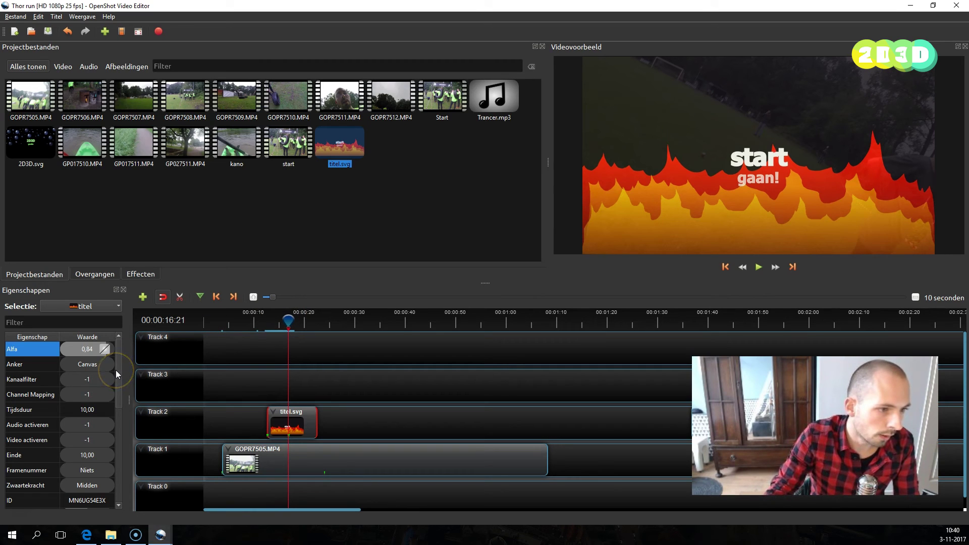
{"action": "left_click_drag", "start_coordinate": [116, 370], "coordinate": [119, 410]}
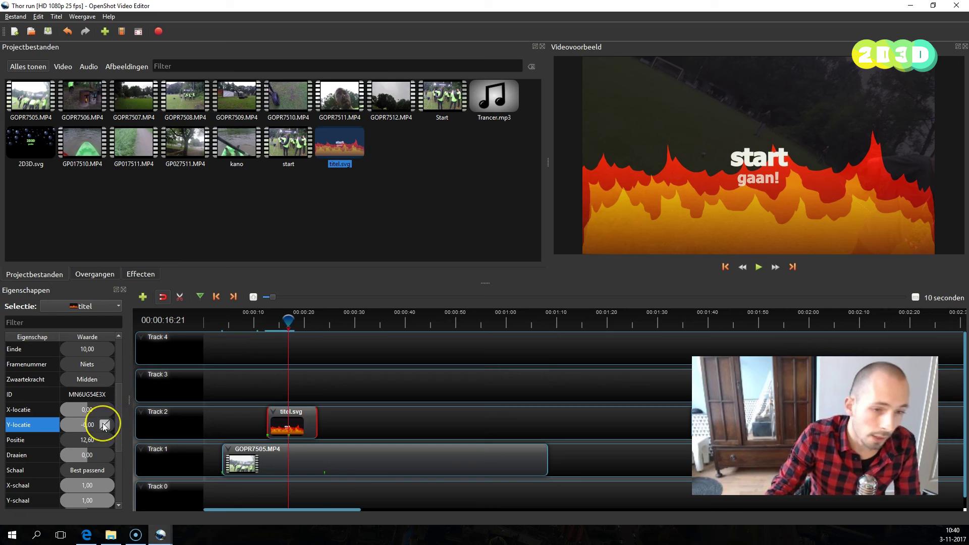
{"action": "right_click", "coordinate": [104, 427]}
{"action": "mouse_move", "coordinate": [140, 432]}
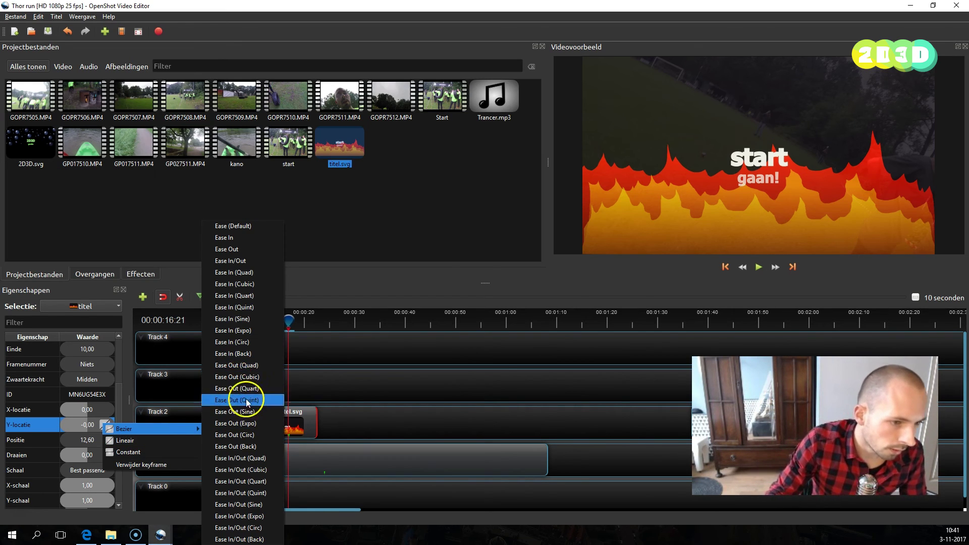
{"action": "left_click", "coordinate": [238, 423]}
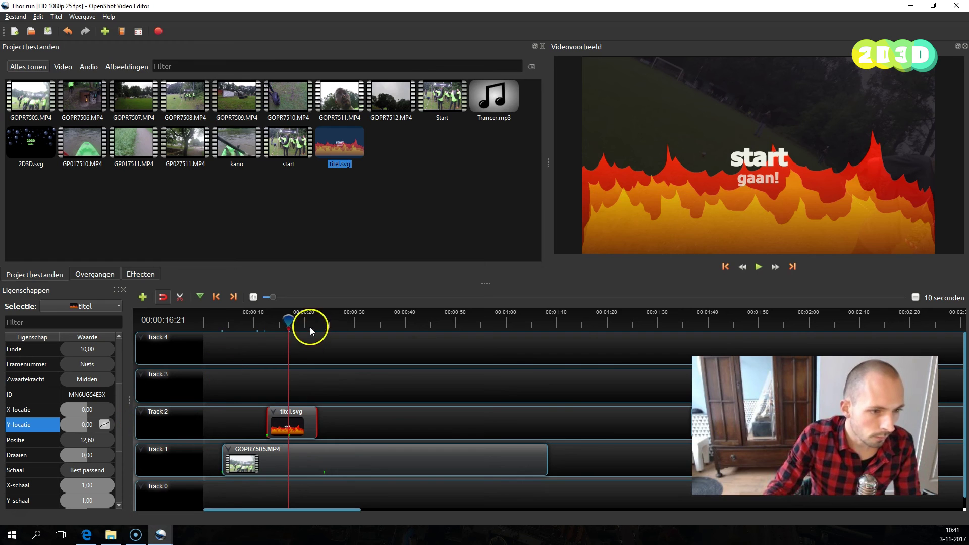
Step: Play back the title animation from 00:00:10:14 to check the eased movement, and pause near 15 seconds
{"action": "left_click_drag", "start_coordinate": [289, 321], "coordinate": [256, 322]}
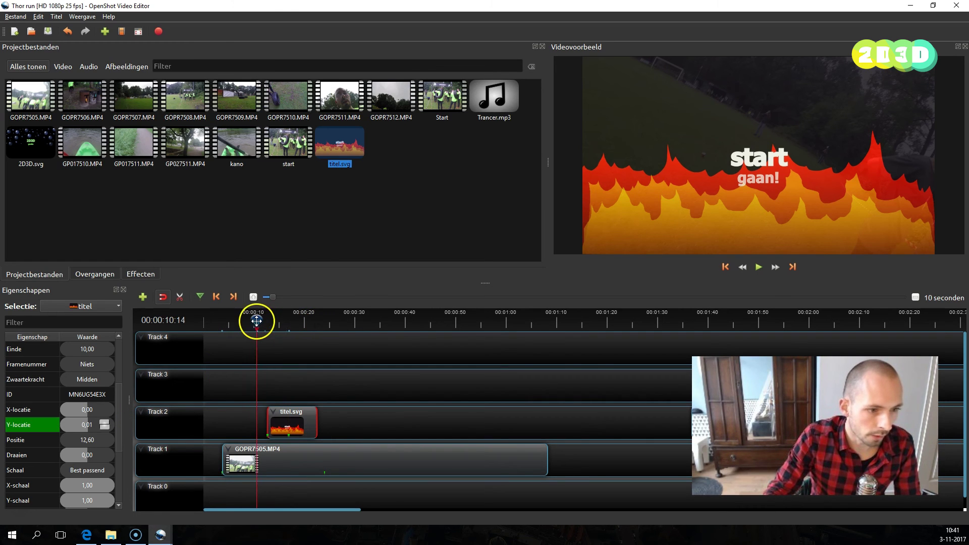
{"action": "left_click", "coordinate": [762, 267]}
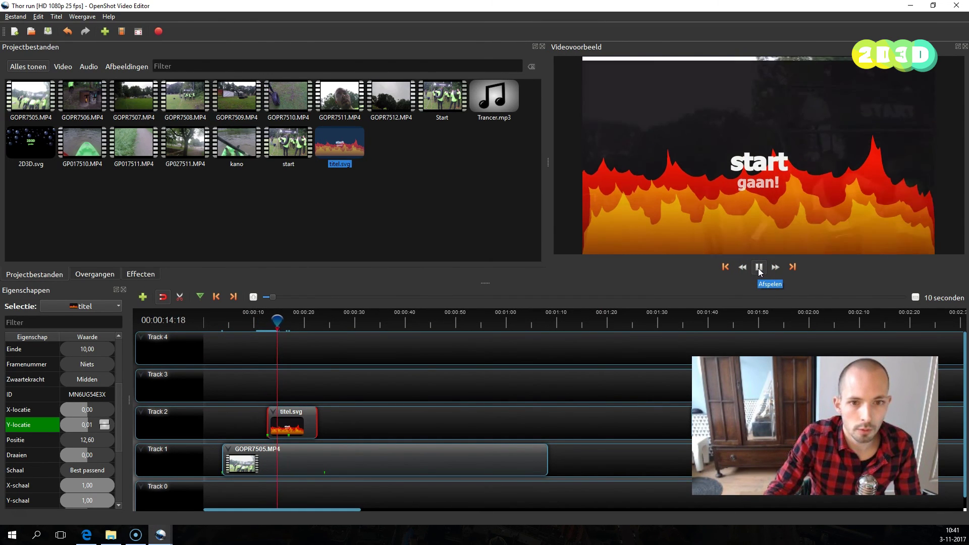
{"action": "left_click", "coordinate": [759, 269]}
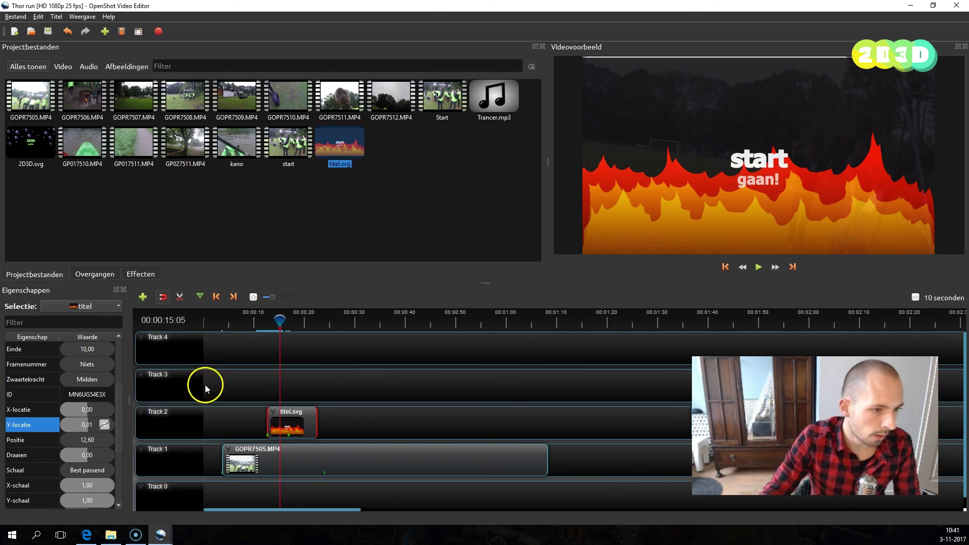
Step: Look over the Bezier easing presets for Y-locatie, the title clip's available commands and the rest of its properties
{"action": "right_click", "coordinate": [93, 423]}
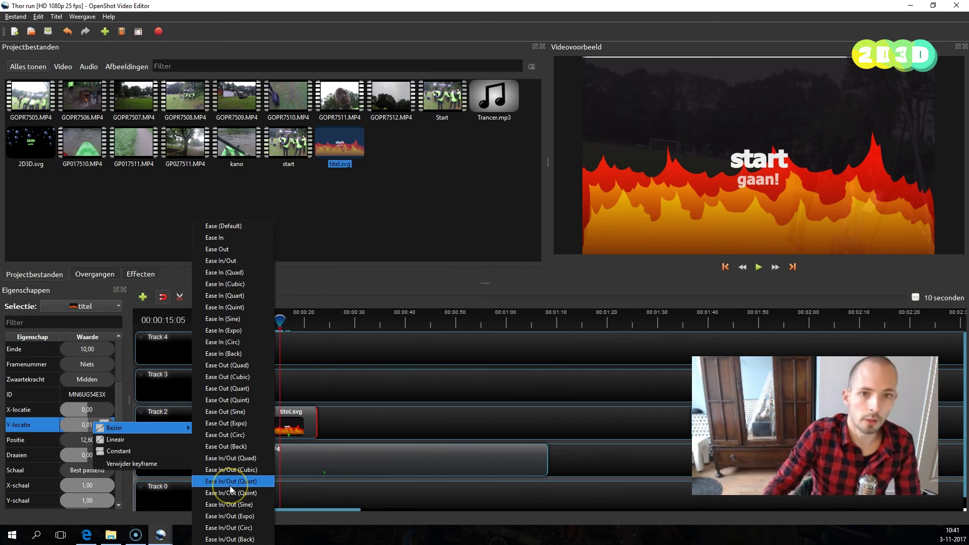
{"action": "left_click", "coordinate": [392, 412]}
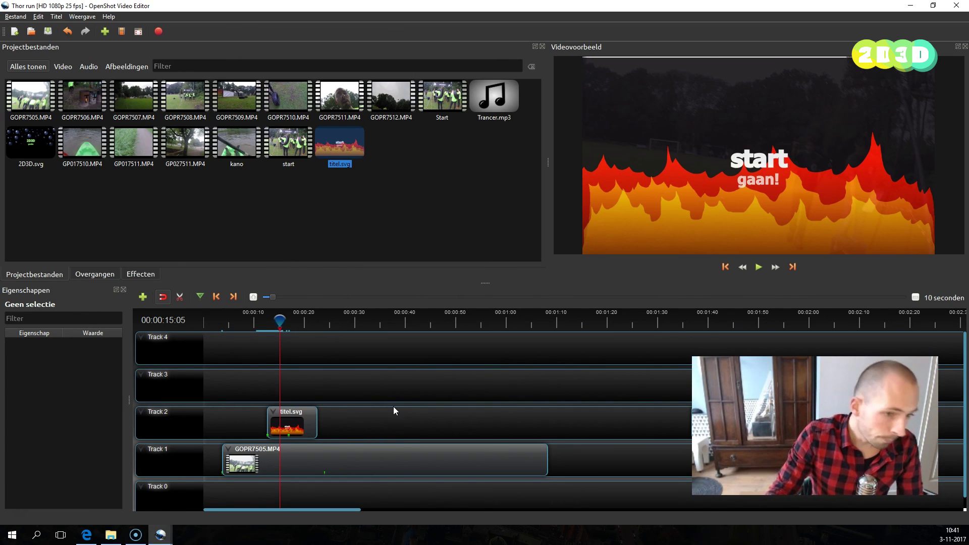
{"action": "right_click", "coordinate": [305, 420]}
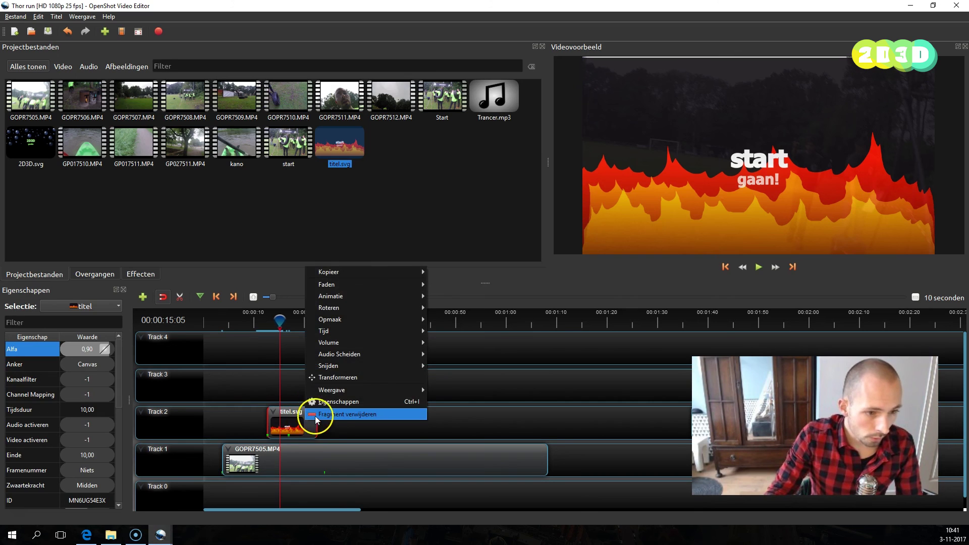
{"action": "left_click", "coordinate": [20, 425]}
{"action": "scroll", "coordinate": [20, 424], "scroll_direction": "down", "scroll_amount": 5}
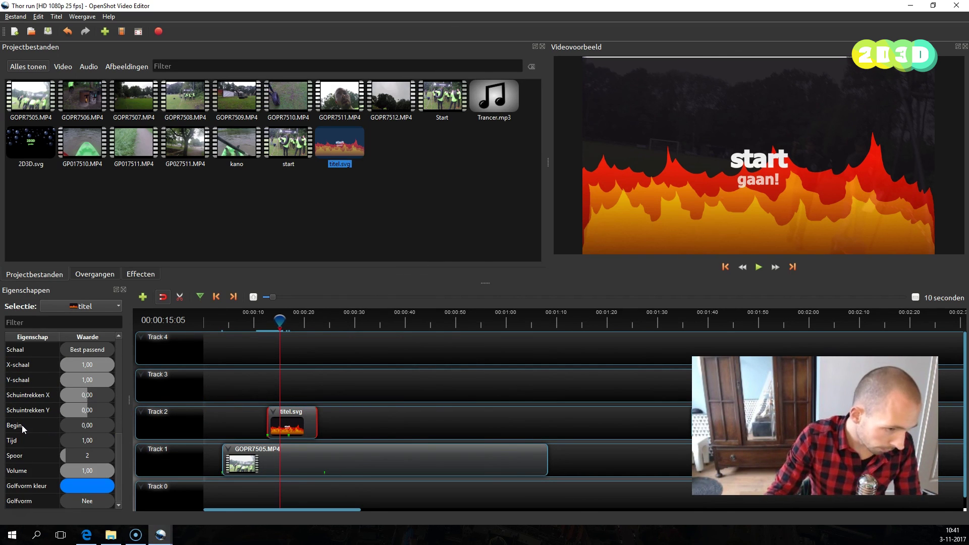
{"action": "scroll", "coordinate": [22, 425], "scroll_direction": "up", "scroll_amount": 3}
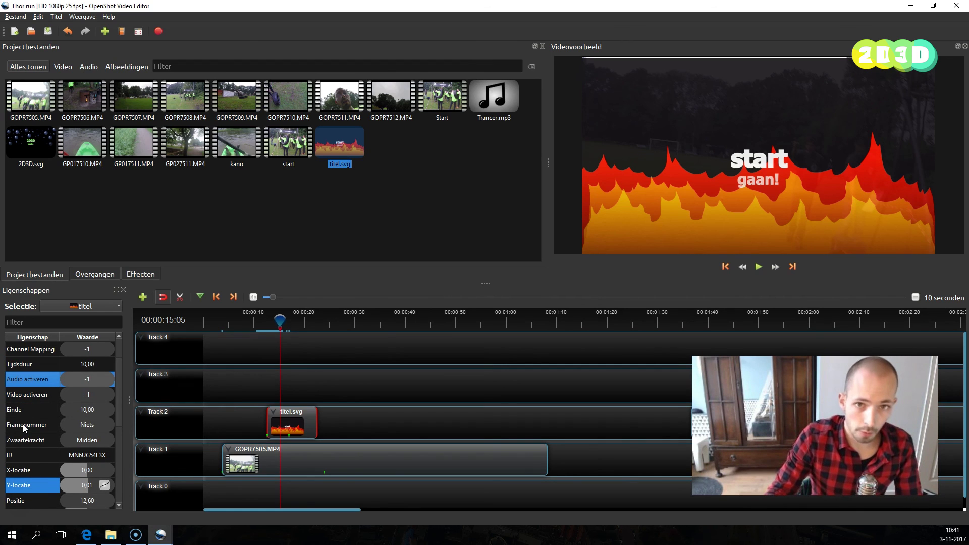